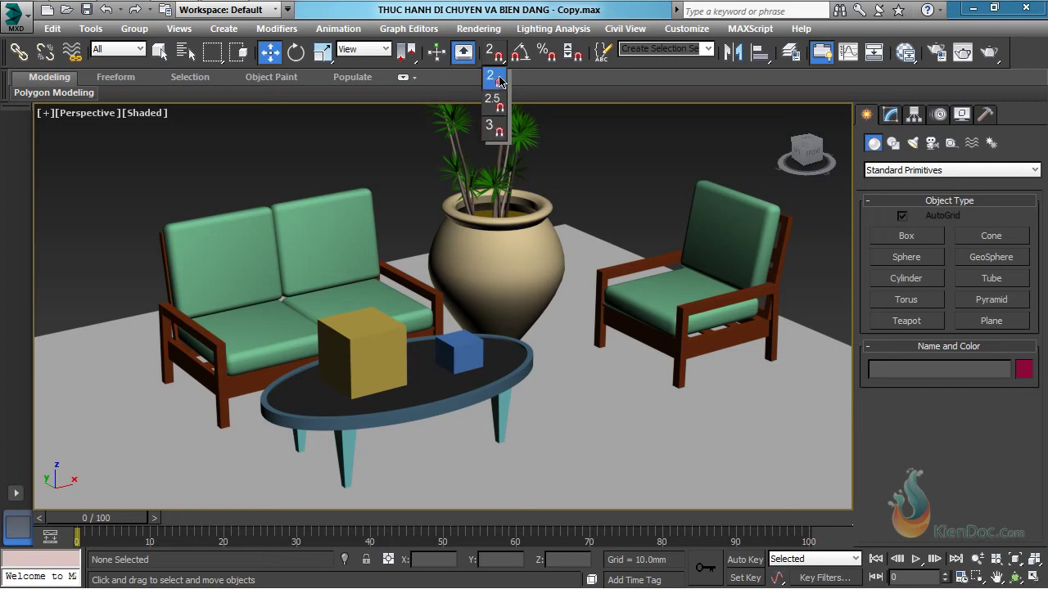
Turn on 3D snapping and open the Grid and Snap Settings, placing the dialog clear of the furniture
{"action": "left_click", "coordinate": [494, 129]}
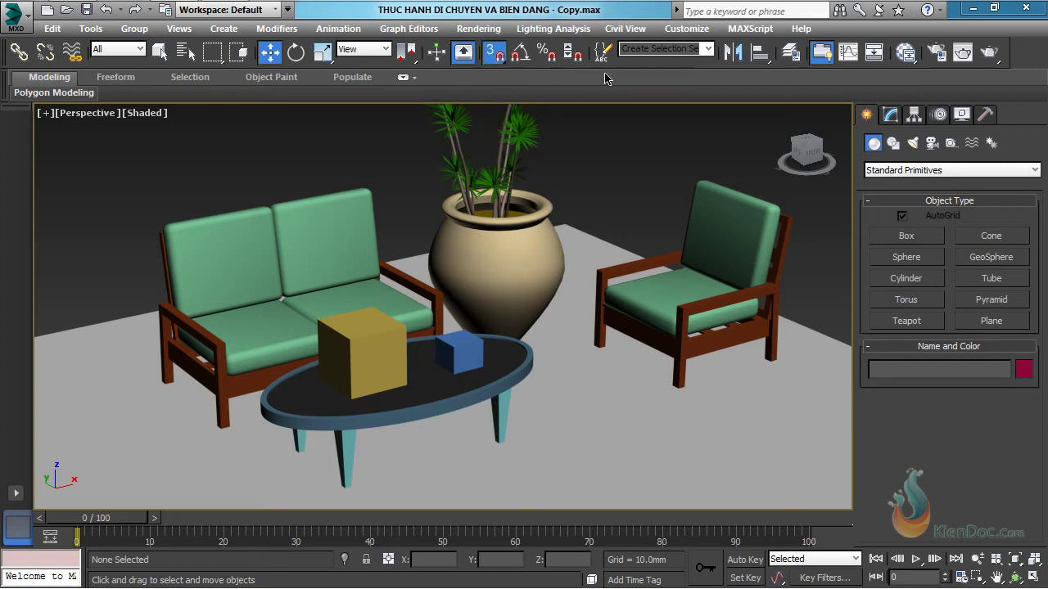
{"action": "right_click", "coordinate": [491, 57]}
{"action": "left_click_drag", "start_coordinate": [516, 170], "coordinate": [883, 19]}
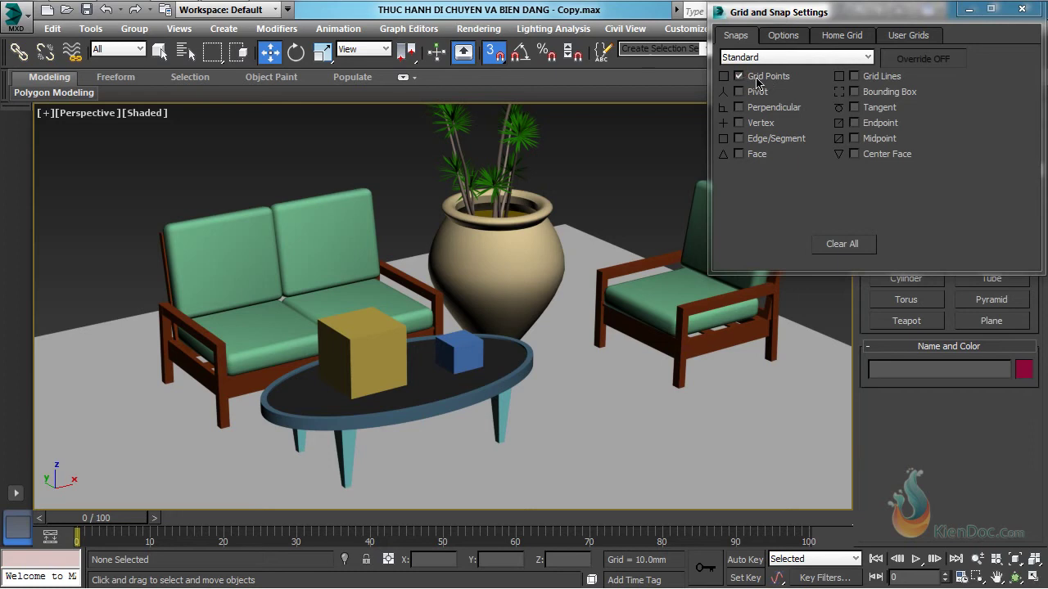
Isolate the blue box, try to move it by snapping to grid points, and end the isolation
{"action": "left_click", "coordinate": [462, 352]}
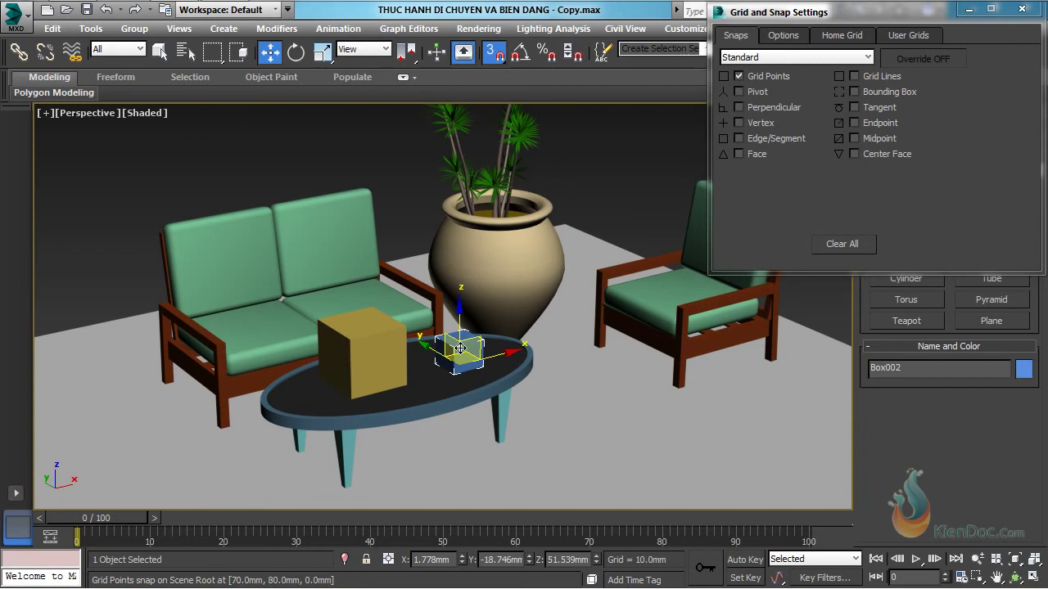
{"action": "left_click", "coordinate": [345, 562]}
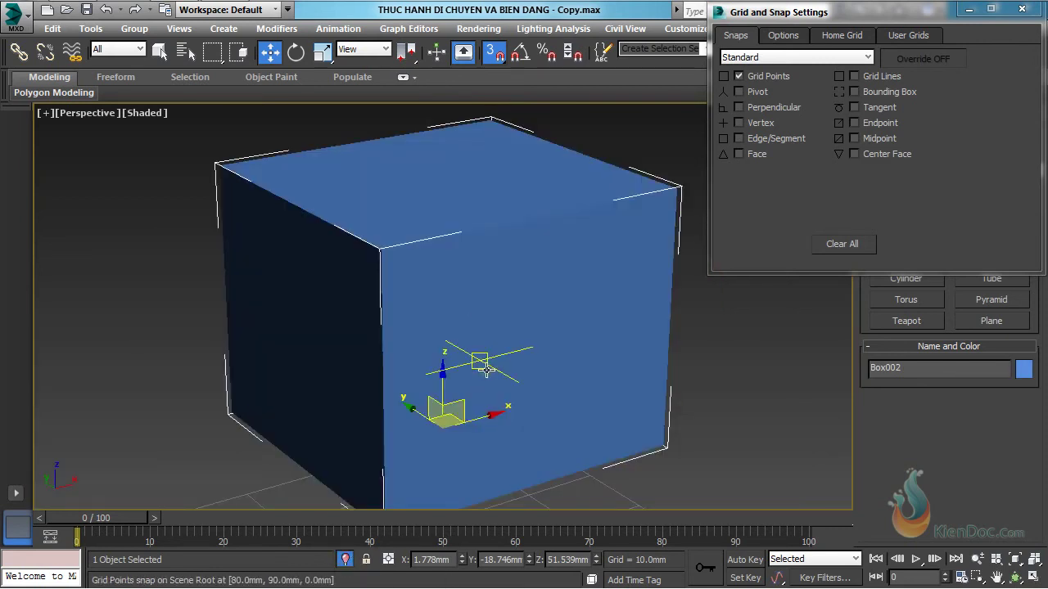
{"action": "scroll", "coordinate": [487, 368], "scroll_direction": "down", "scroll_amount": 6}
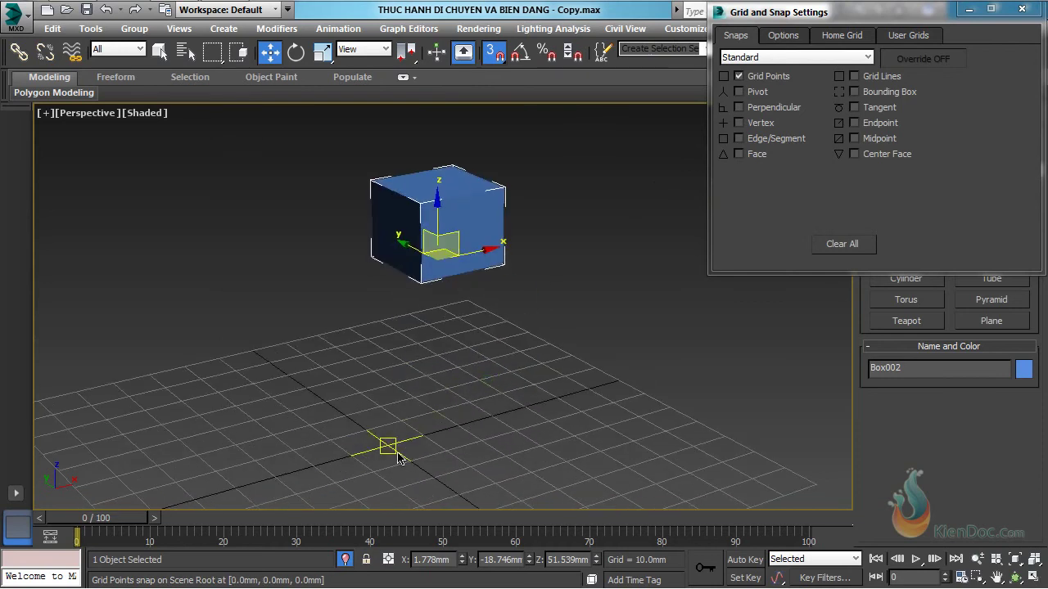
{"action": "left_click_drag", "start_coordinate": [438, 247], "coordinate": [542, 363]}
{"action": "left_click", "coordinate": [343, 560]}
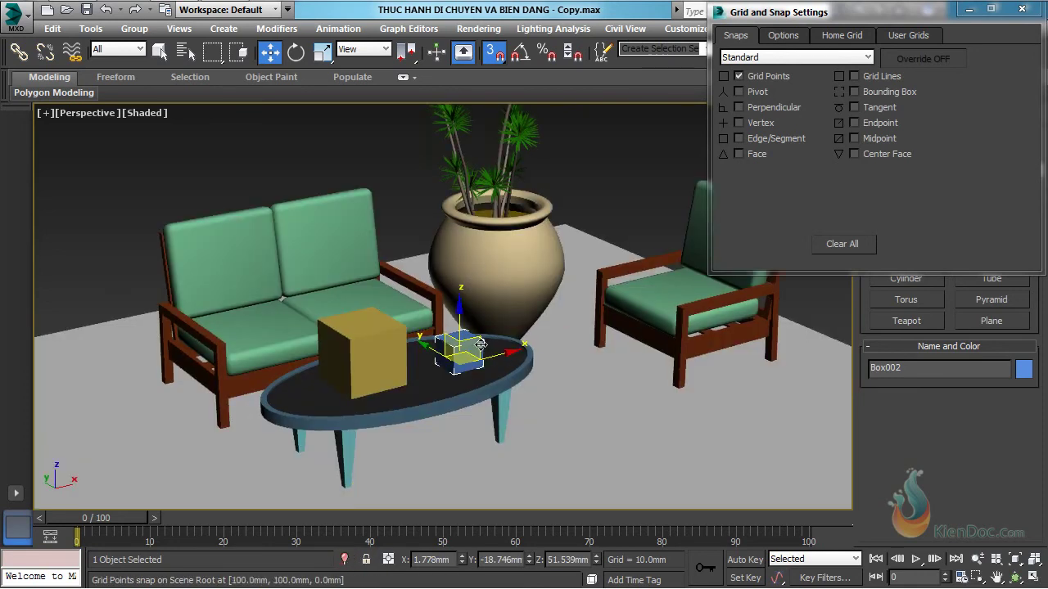
Isolate the blue and yellow boxes together and switch the snap type from Grid Points to Pivot
{"action": "key", "text": "z"}
{"action": "scroll", "coordinate": [484, 320], "scroll_direction": "down", "scroll_amount": 6}
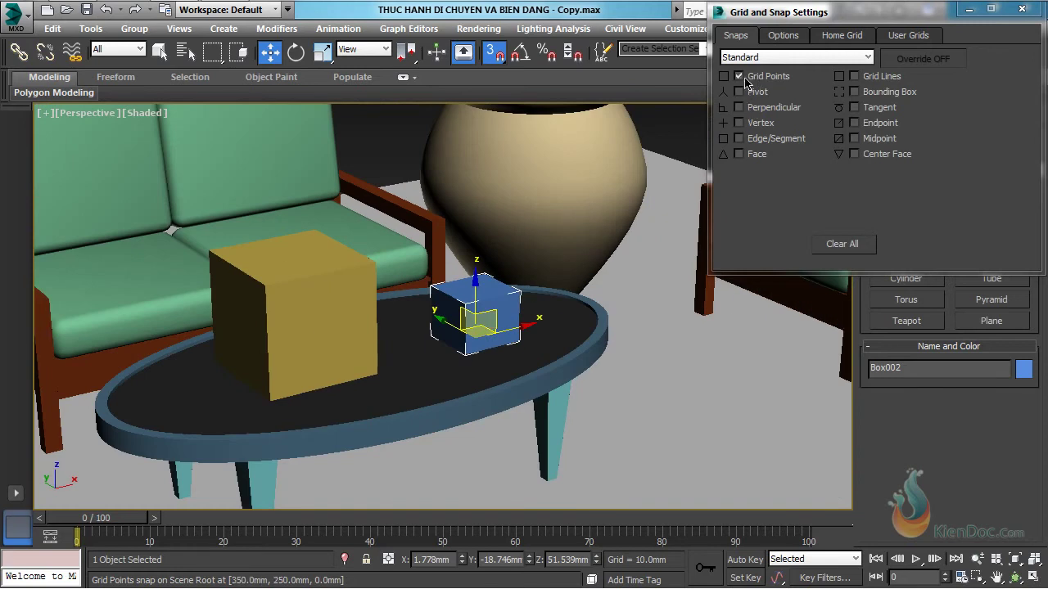
{"action": "left_click", "coordinate": [739, 76]}
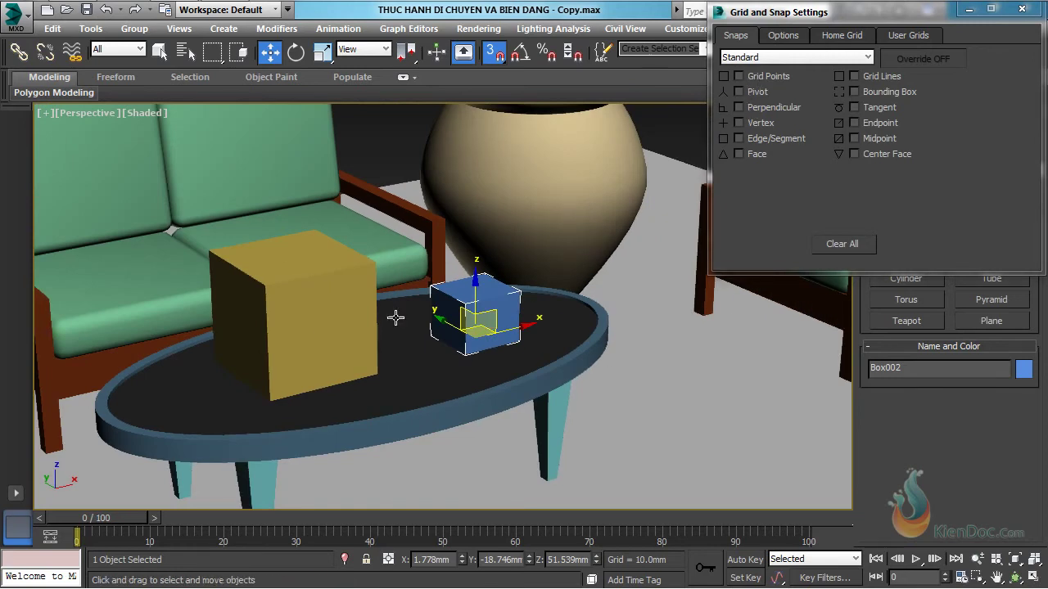
{"action": "left_click", "coordinate": [360, 319], "text": "ctrl"}
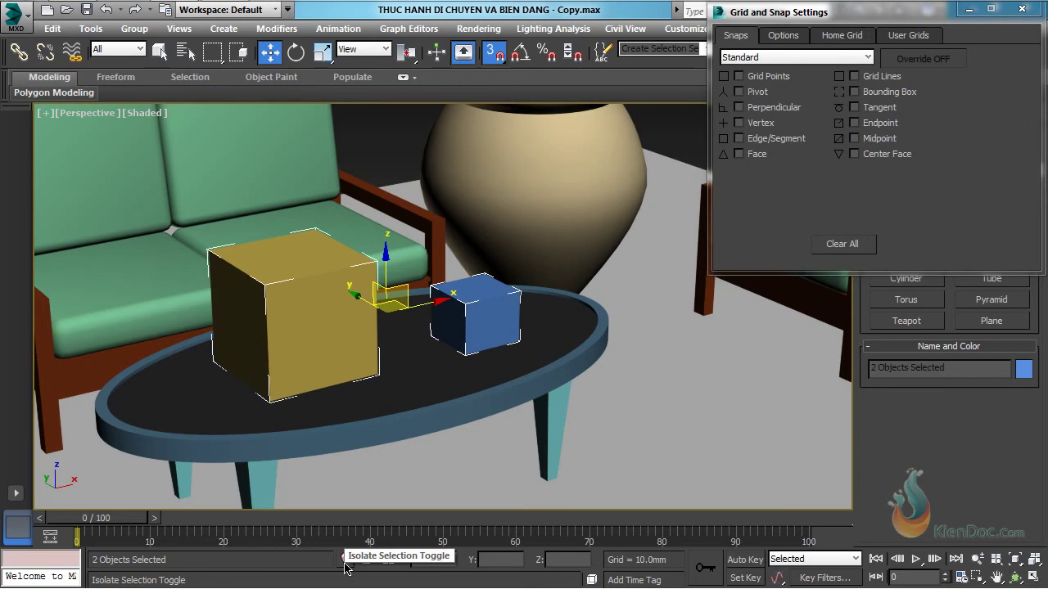
{"action": "left_click", "coordinate": [344, 560]}
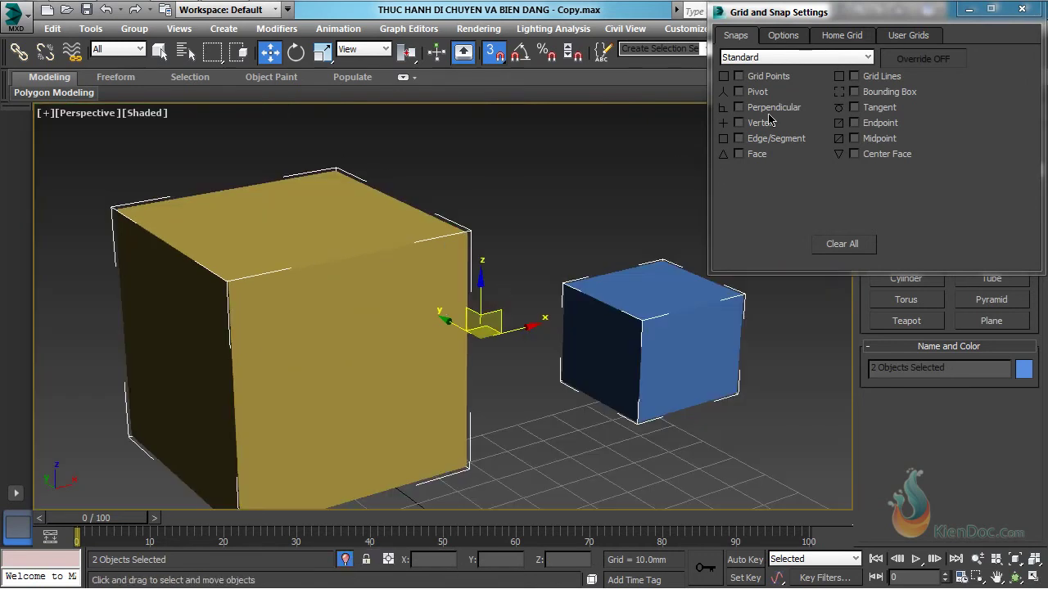
{"action": "left_click", "coordinate": [751, 96]}
Try to snap the blue box's pivot onto the yellow box's pivot, and end the isolation
{"action": "left_click", "coordinate": [636, 305]}
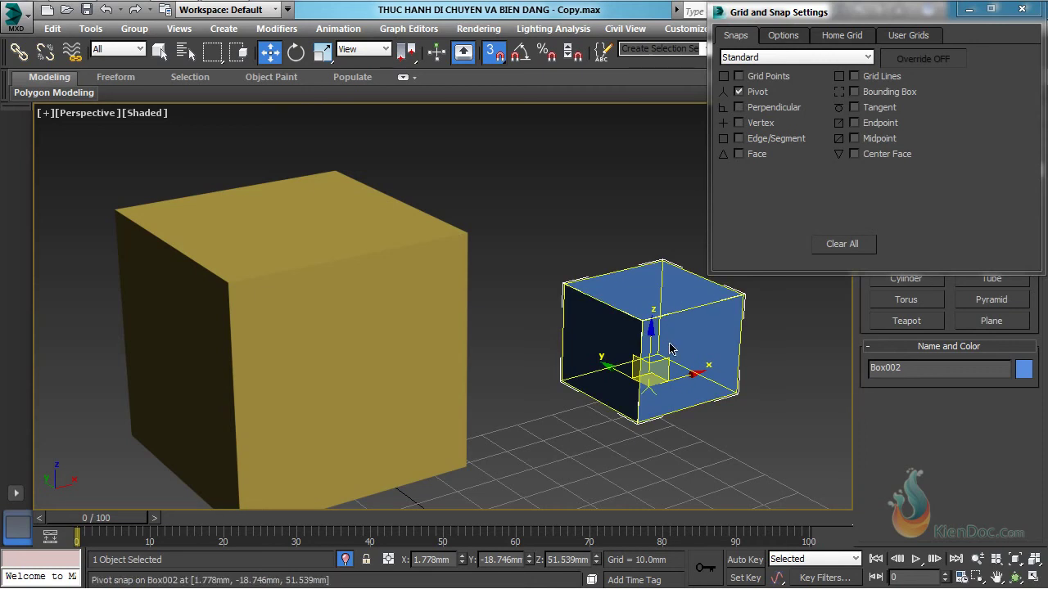
{"action": "left_click_drag", "start_coordinate": [656, 383], "coordinate": [301, 448]}
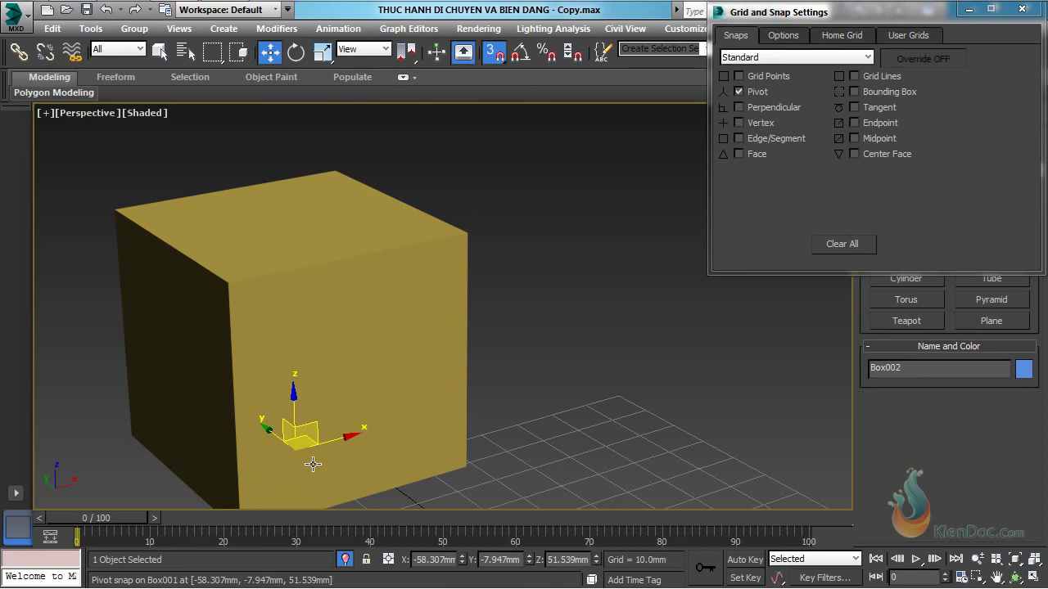
{"action": "right_click", "coordinate": [445, 431]}
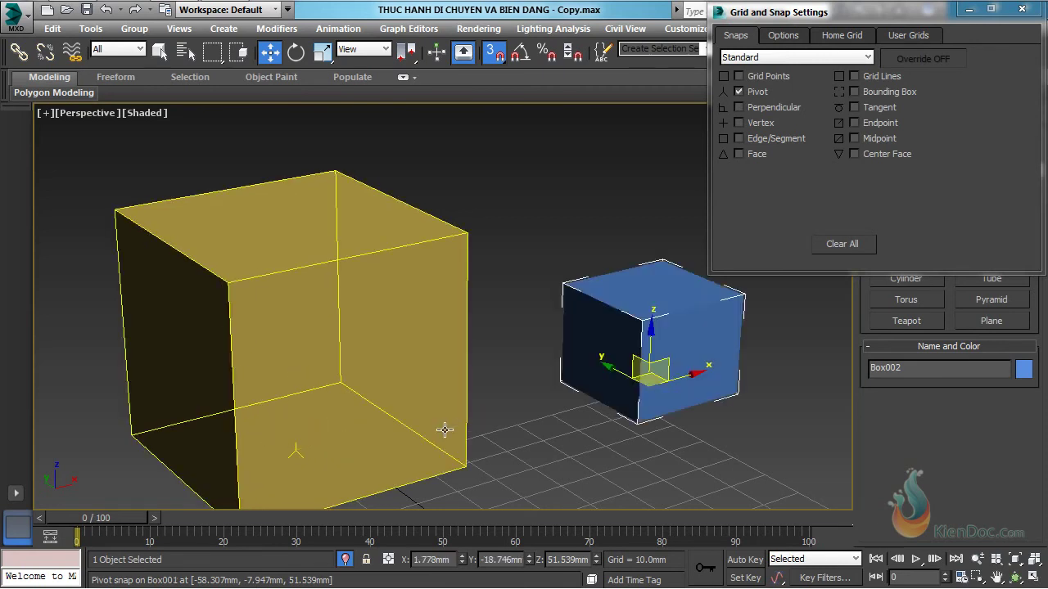
{"action": "left_click", "coordinate": [345, 560]}
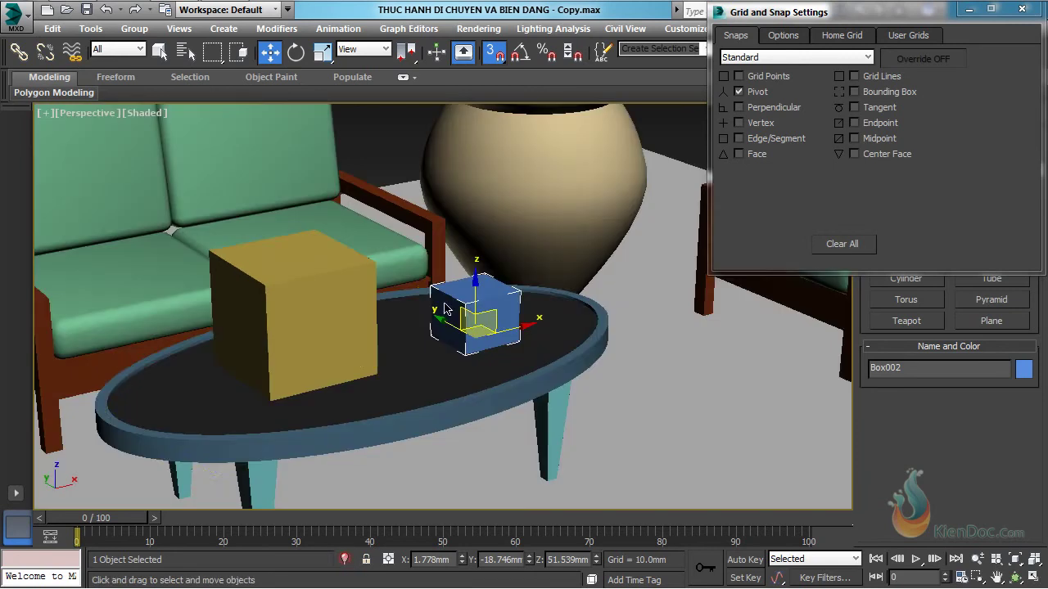
Switch the snap type from Pivot to Vertex and lock the selection on the blue box
{"action": "left_click", "coordinate": [739, 92]}
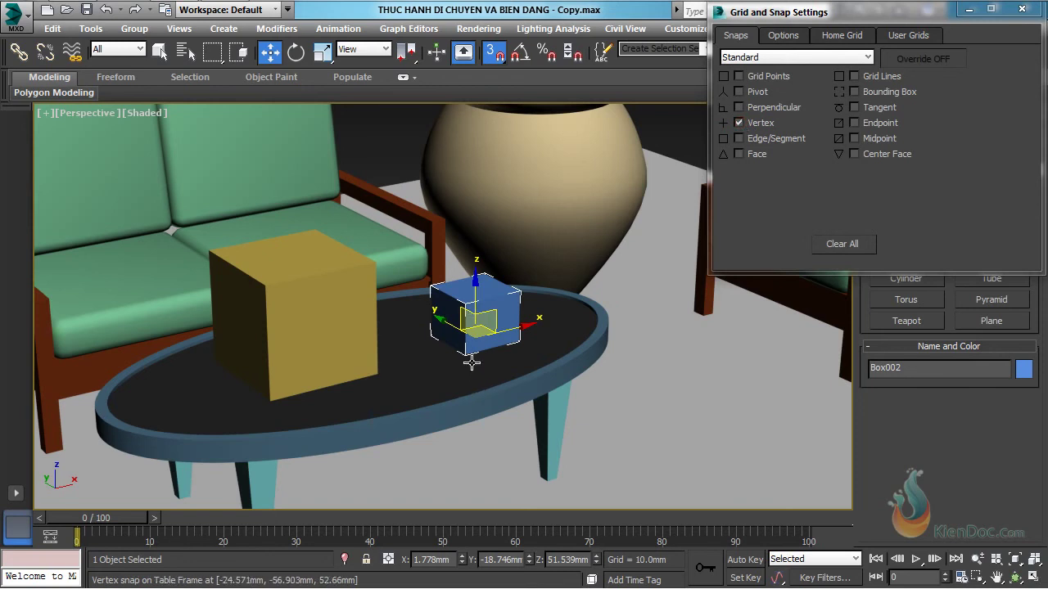
{"action": "left_click", "coordinate": [480, 300]}
{"action": "left_click", "coordinate": [484, 304]}
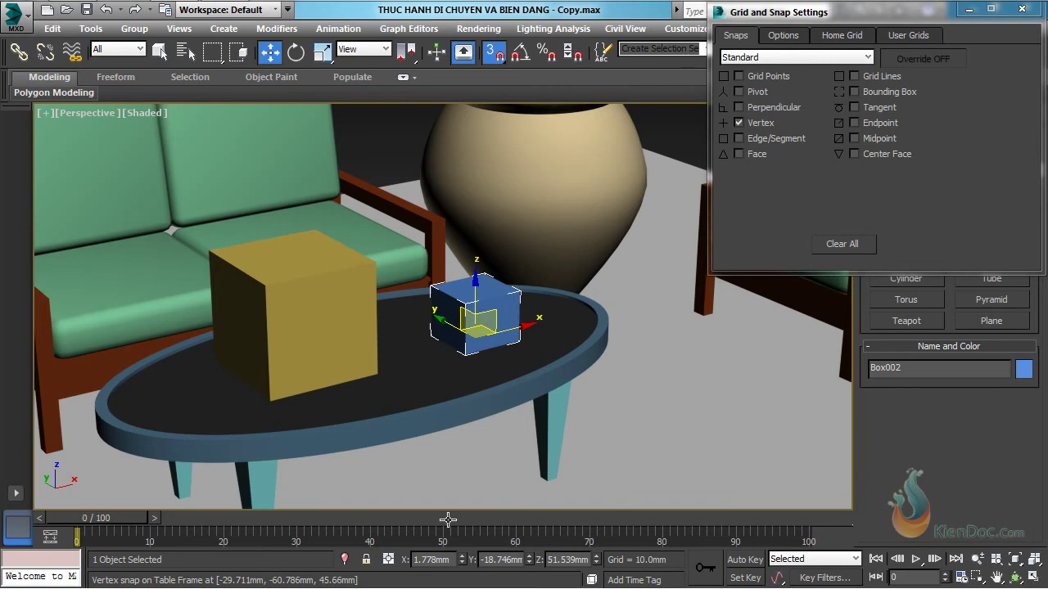
{"action": "left_click", "coordinate": [367, 560]}
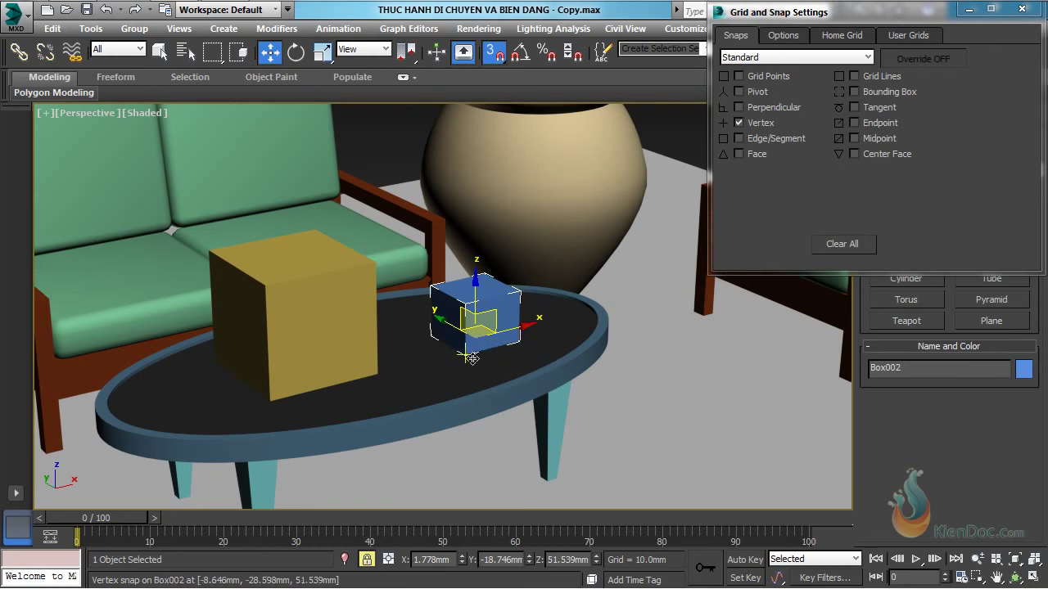
Stack the blue box on the yellow box by snapping its bottom vertices to the top corners, and unlock the selection
{"action": "left_click_drag", "start_coordinate": [472, 358], "coordinate": [376, 260]}
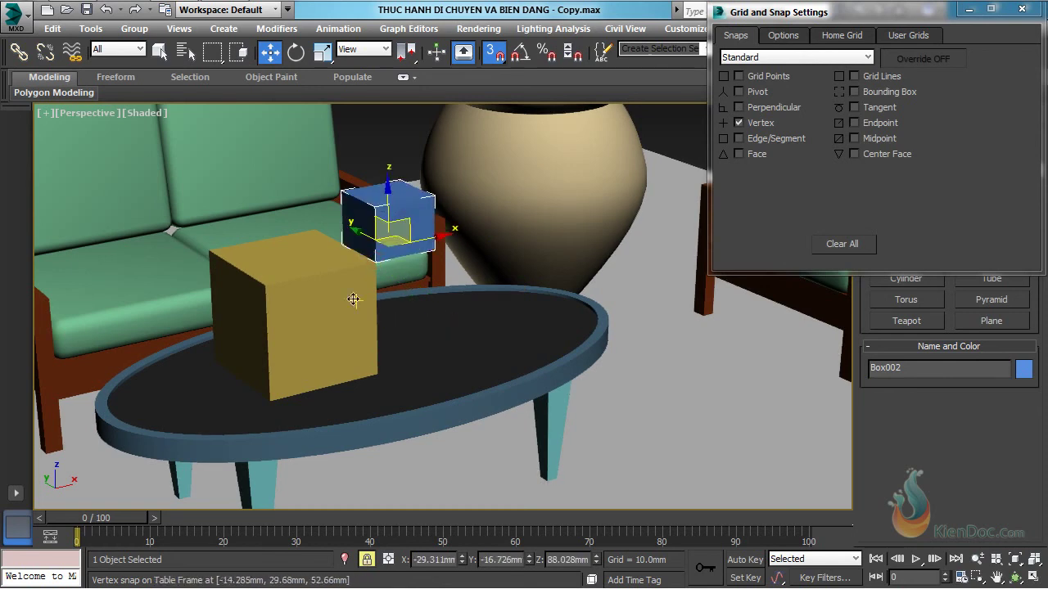
{"action": "middle_click_drag", "start_coordinate": [439, 298], "coordinate": [445, 263], "text": "alt"}
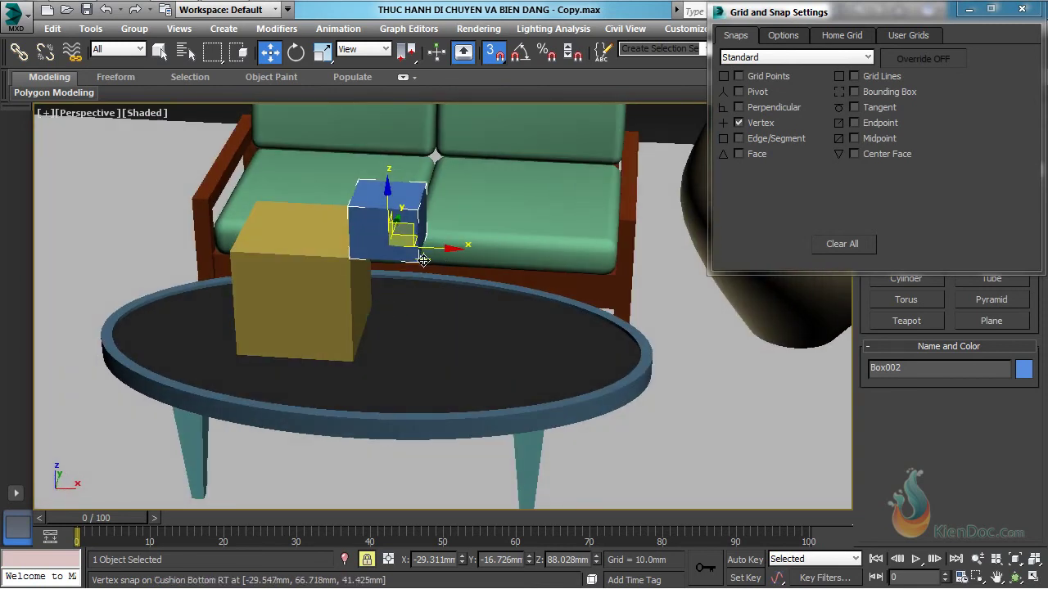
{"action": "left_click_drag", "start_coordinate": [418, 262], "coordinate": [242, 237]}
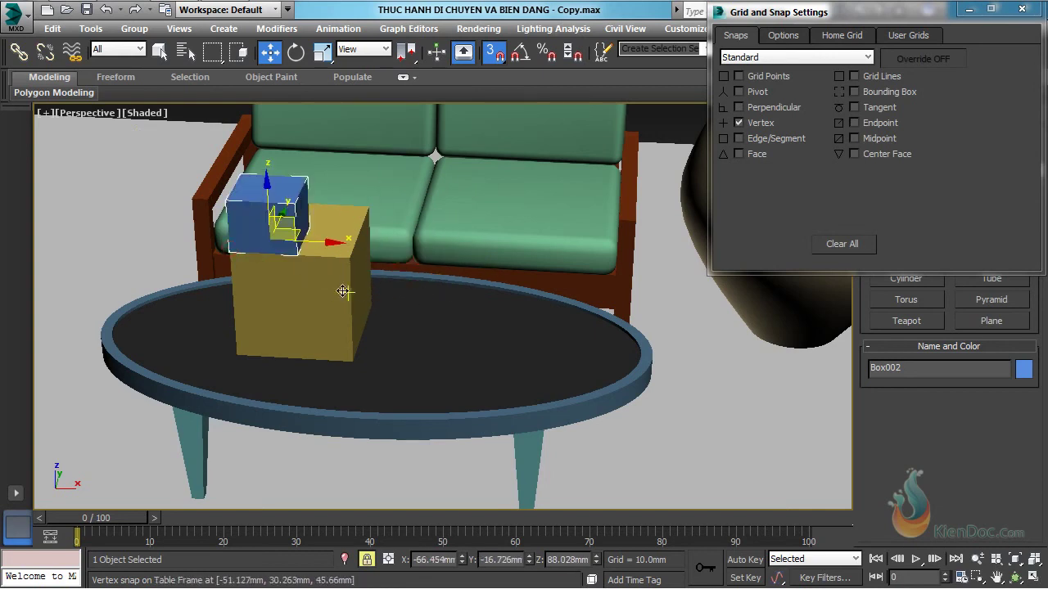
{"action": "mouse_move", "coordinate": [343, 292]}
{"action": "middle_mouse_down", "text": "alt"}
{"action": "mouse_move", "coordinate": [393, 257]}
{"action": "mouse_move", "coordinate": [273, 271]}
{"action": "mouse_move", "coordinate": [405, 274]}
{"action": "mouse_move", "coordinate": [395, 272]}
{"action": "mouse_move", "coordinate": [409, 297]}
{"action": "mouse_move", "coordinate": [339, 276]}
{"action": "middle_mouse_up", "text": "alt"}
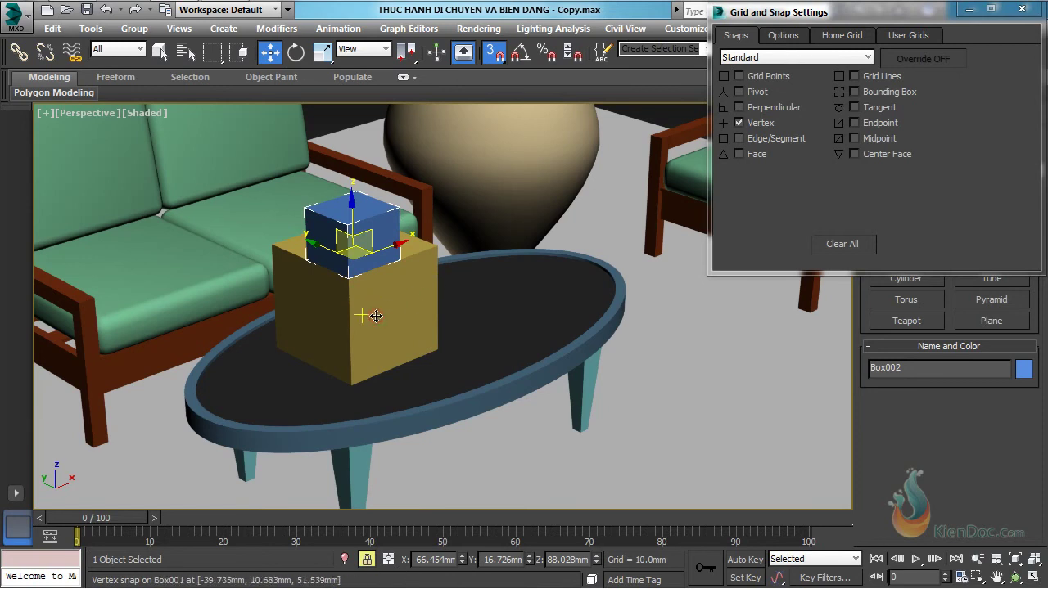
{"action": "left_click", "coordinate": [367, 560]}
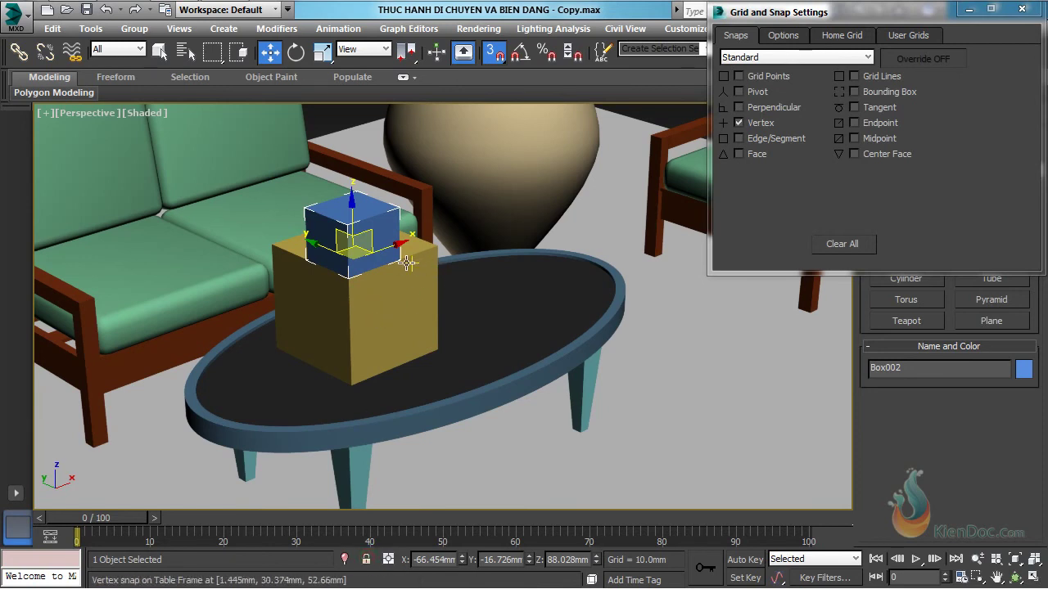
Enable Edge/Segment snapping, lock the blue box's selection, and shift its bottom corner slightly along the yellow box's top edge
{"action": "scroll", "coordinate": [408, 262], "scroll_direction": "up", "scroll_amount": 5}
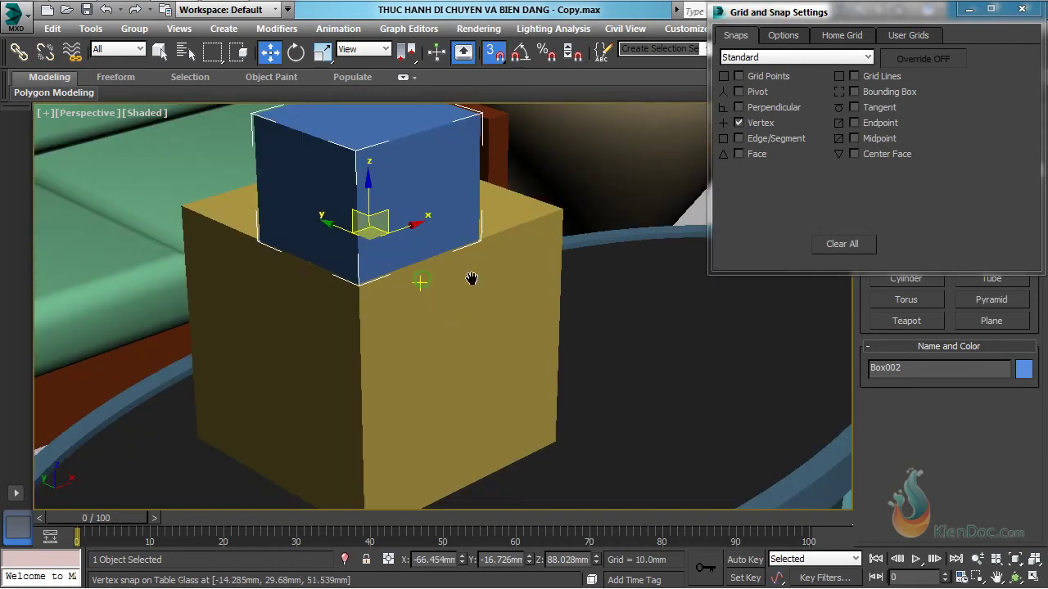
{"action": "left_click", "coordinate": [740, 140]}
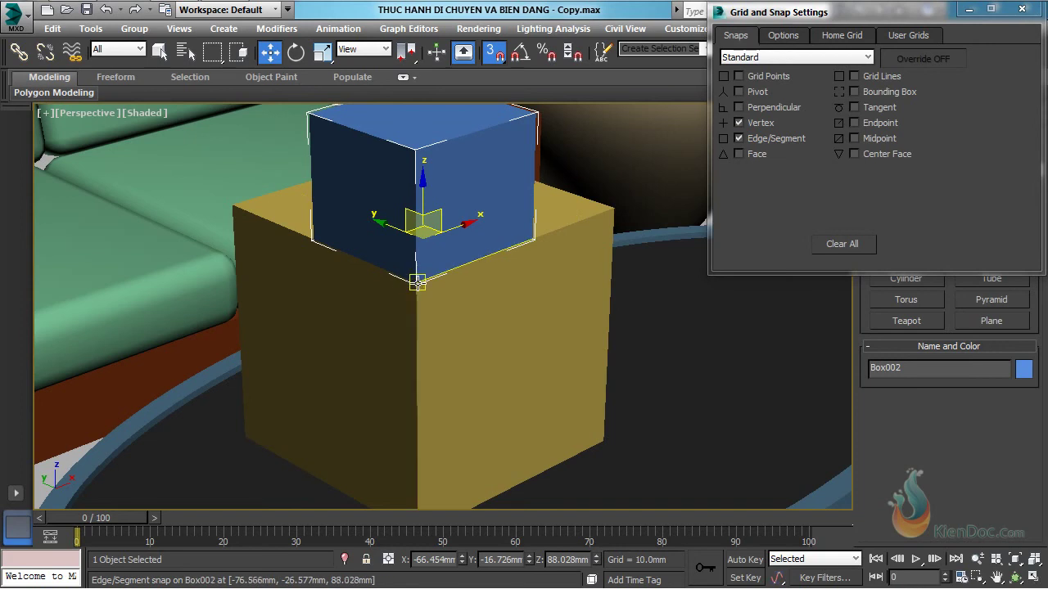
{"action": "left_click", "coordinate": [367, 560]}
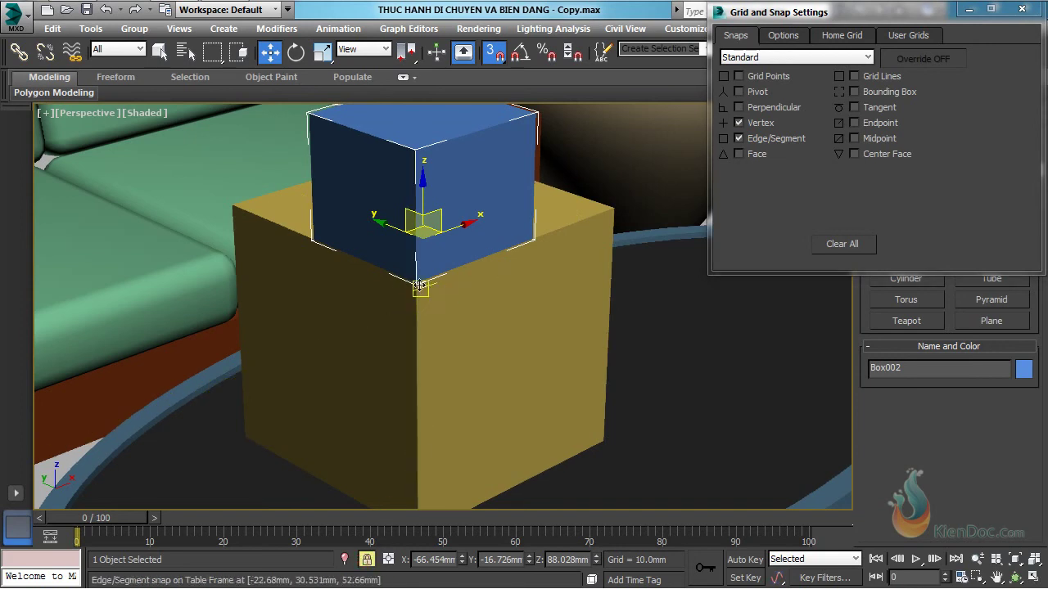
{"action": "mouse_move", "coordinate": [417, 281]}
{"action": "left_mouse_down"}
{"action": "mouse_move", "coordinate": [522, 212]}
{"action": "mouse_move", "coordinate": [480, 229]}
{"action": "mouse_move", "coordinate": [498, 250]}
{"action": "mouse_move", "coordinate": [472, 260]}
{"action": "mouse_move", "coordinate": [575, 213]}
{"action": "mouse_move", "coordinate": [456, 274]}
{"action": "mouse_move", "coordinate": [416, 280]}
{"action": "left_mouse_up"}
Replace Edge/Segment snapping with Face and move the blue box down onto the table glass beside the yellow box
{"action": "left_click", "coordinate": [739, 153]}
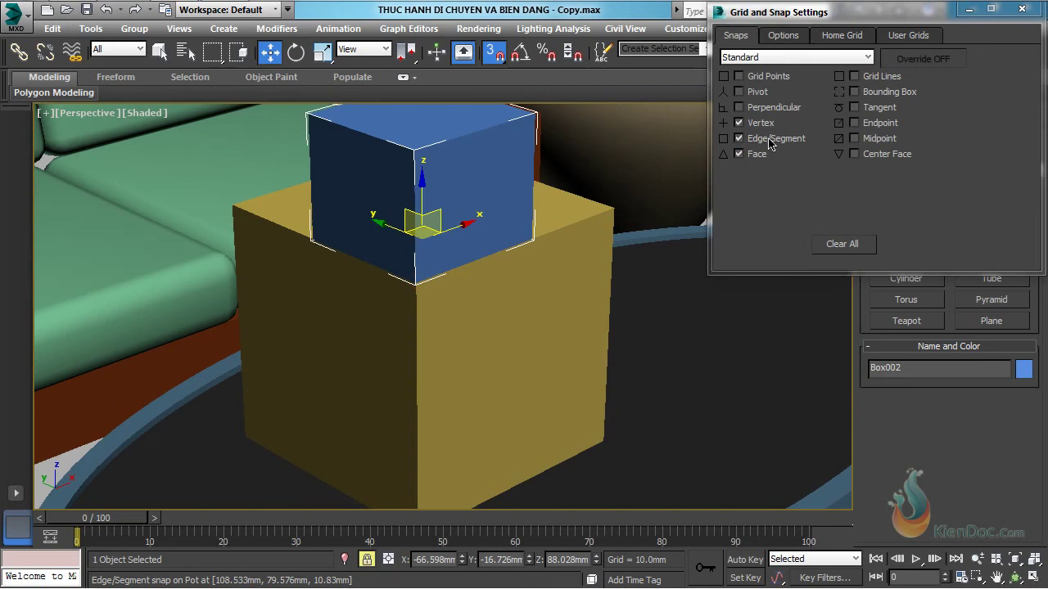
{"action": "left_click", "coordinate": [740, 138]}
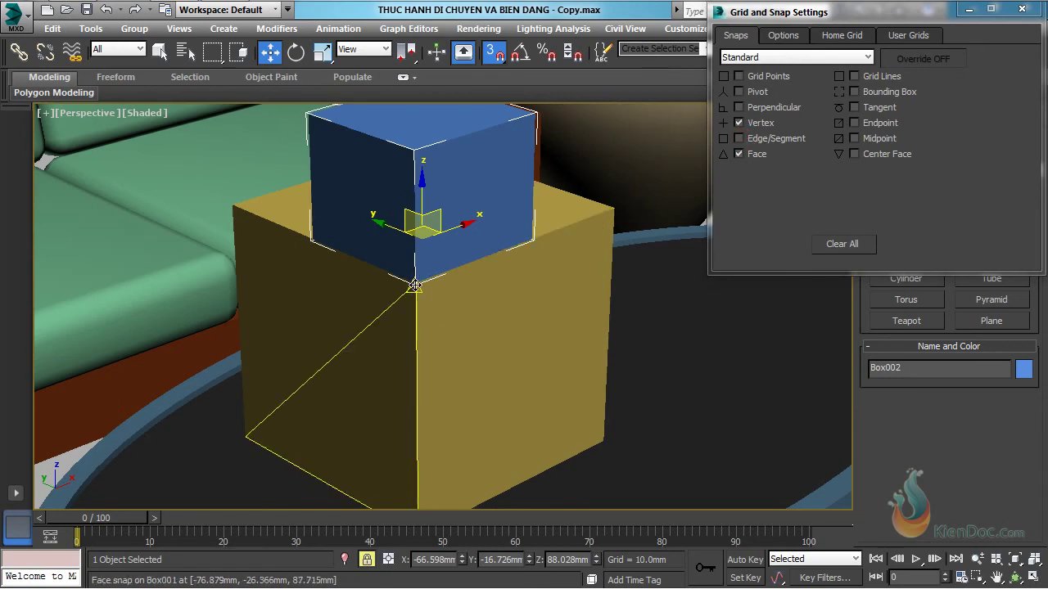
{"action": "left_click_drag", "start_coordinate": [415, 284], "coordinate": [749, 457]}
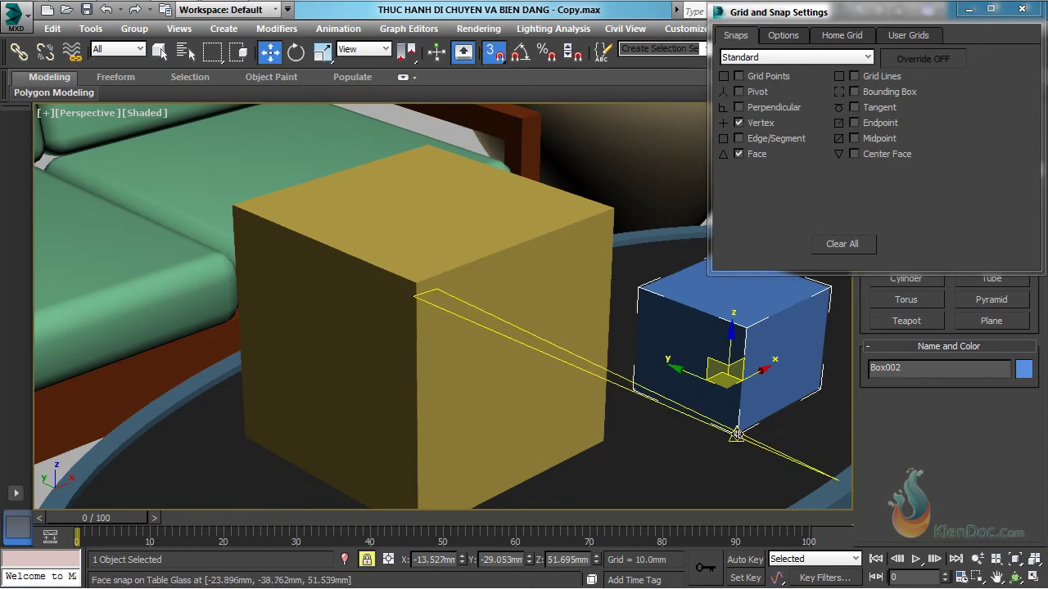
Snap the blue box's bottom corner onto the yellow box's top face, inside the edges, and turn off Face snapping
{"action": "left_click_drag", "start_coordinate": [736, 432], "coordinate": [419, 252]}
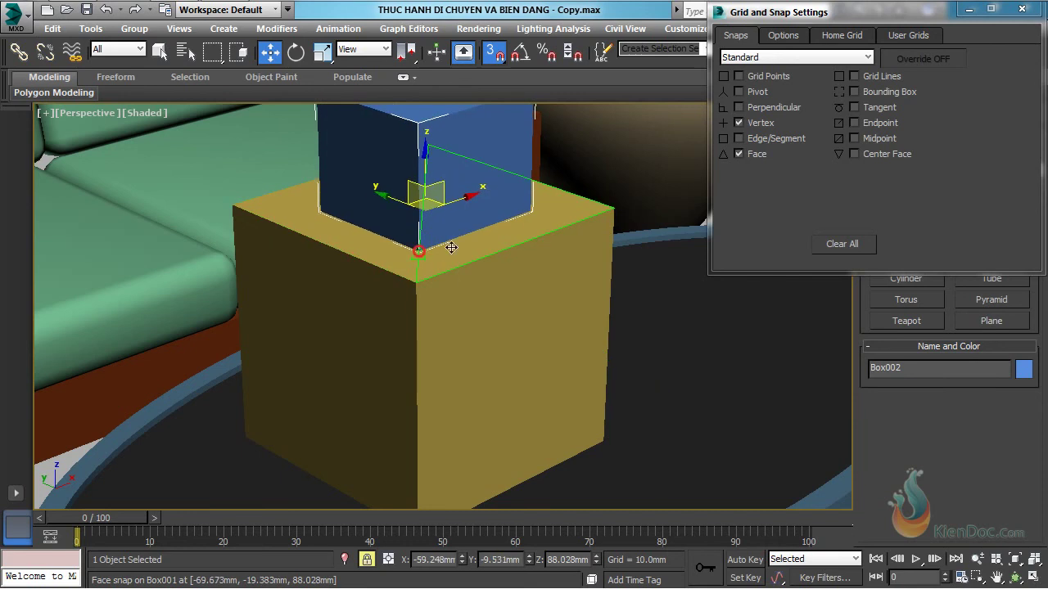
{"action": "left_click", "coordinate": [751, 160]}
{"action": "scroll", "coordinate": [589, 284], "scroll_direction": "down", "scroll_amount": 4}
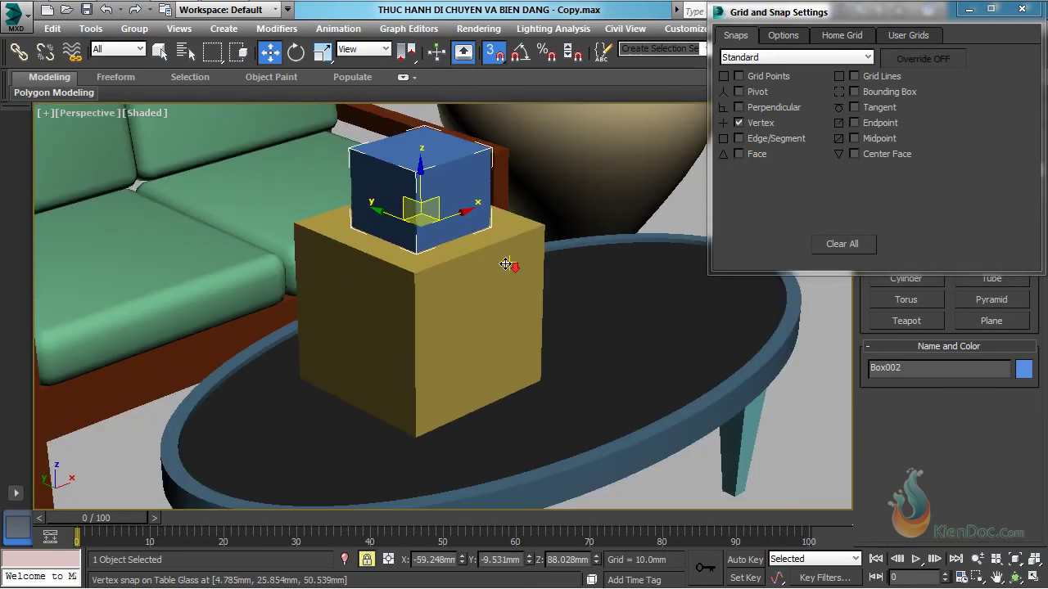
{"action": "scroll", "coordinate": [506, 264], "scroll_direction": "down", "scroll_amount": 5}
{"action": "middle_click_drag", "start_coordinate": [569, 236], "coordinate": [542, 238]}
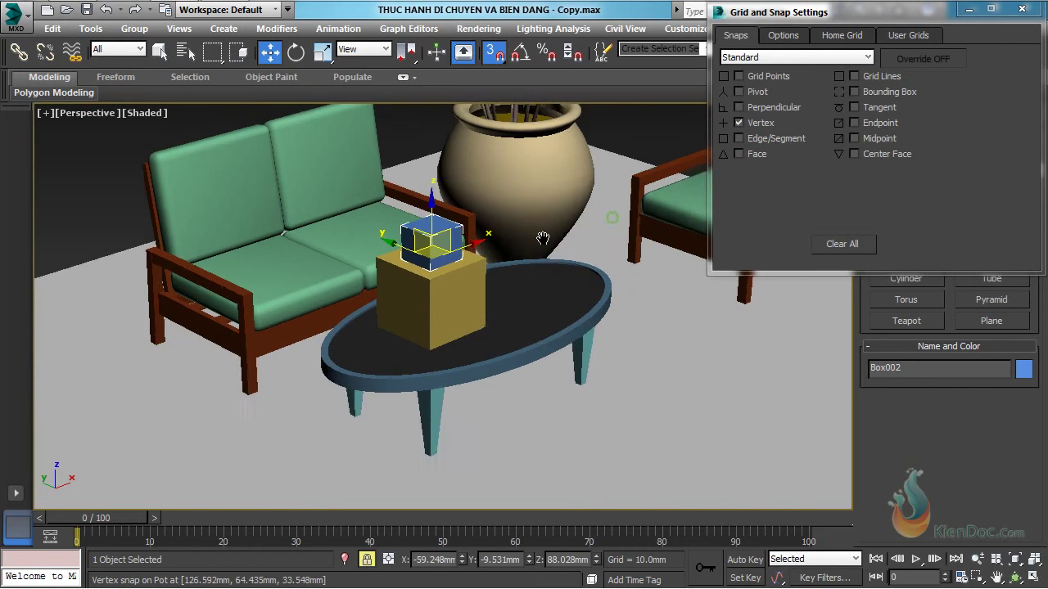
{"action": "scroll", "coordinate": [542, 239], "scroll_direction": "up", "scroll_amount": 3}
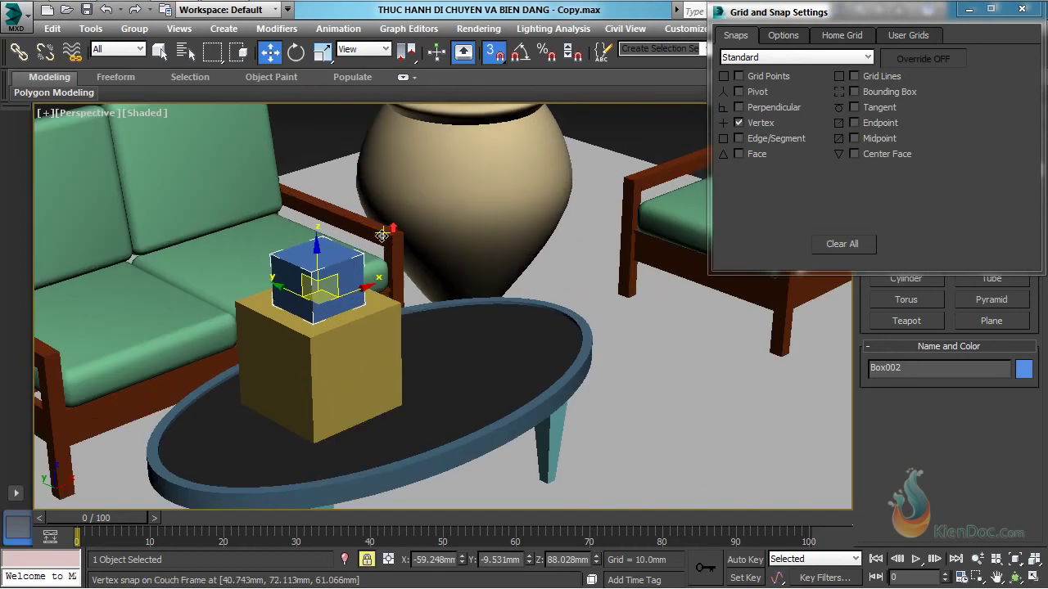
Enable Grid Lines snapping for the isolated blue box and try to move its bottom corner onto a grid line
{"action": "left_click", "coordinate": [345, 559]}
{"action": "scroll", "coordinate": [464, 291], "scroll_direction": "up", "scroll_amount": 2}
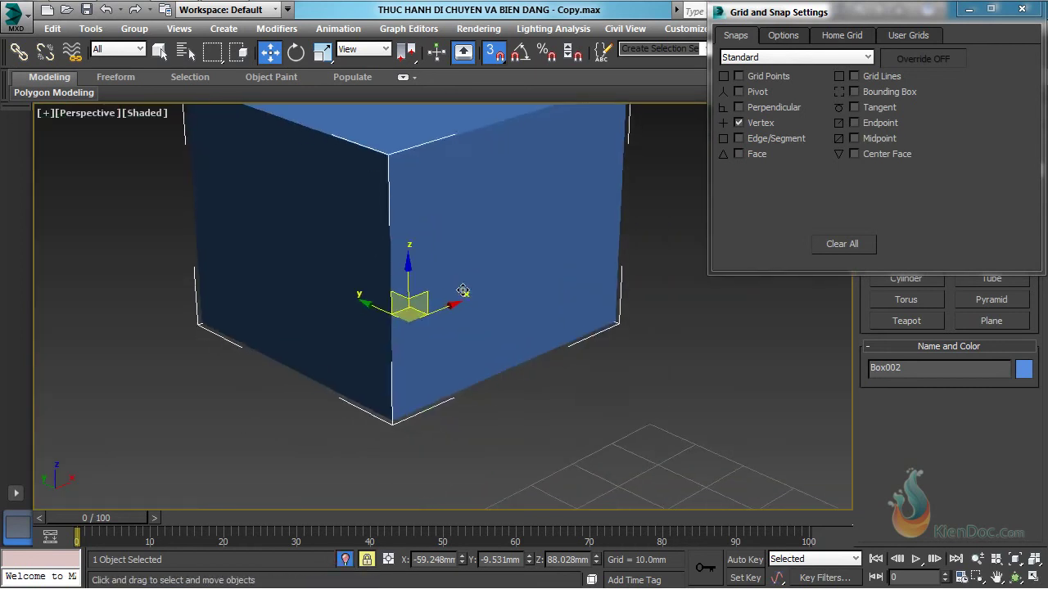
{"action": "scroll", "coordinate": [463, 292], "scroll_direction": "down", "scroll_amount": 2}
{"action": "left_click", "coordinate": [855, 76]}
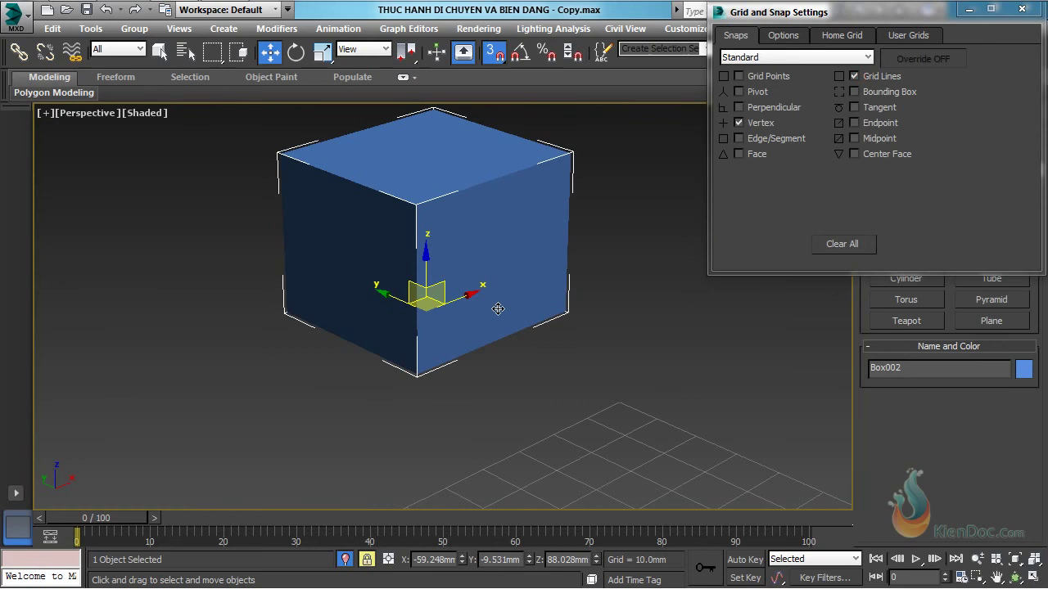
{"action": "left_click_drag", "start_coordinate": [416, 376], "coordinate": [610, 458]}
{"action": "key", "text": "z"}
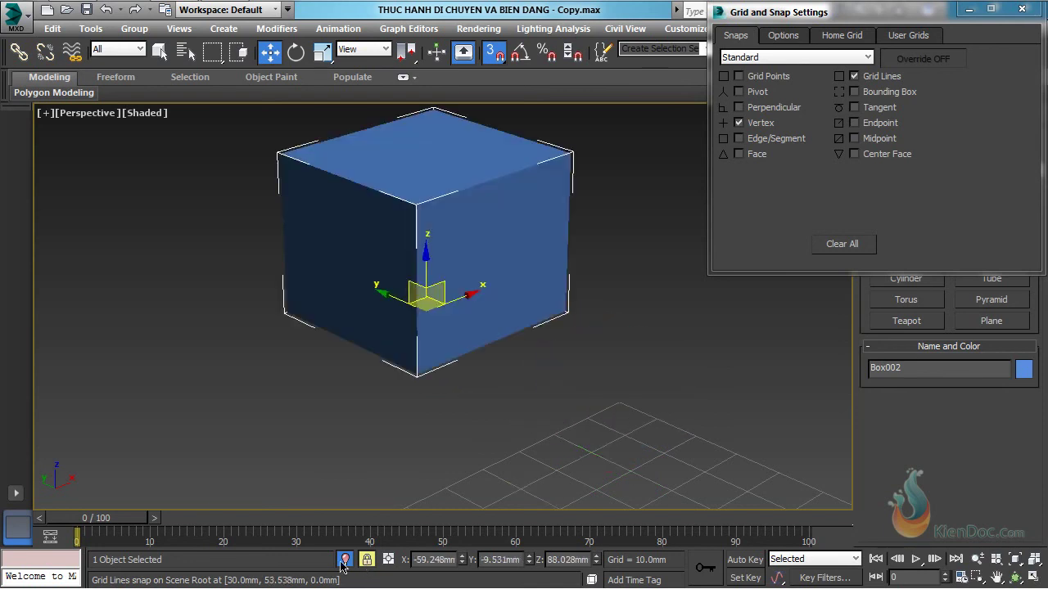
With snapping off, create a sphere of about 16 mm radius on the table glass and raise it above the surface
{"action": "key", "text": "shift+z"}
{"action": "middle_click_drag", "start_coordinate": [406, 378], "coordinate": [416, 374]}
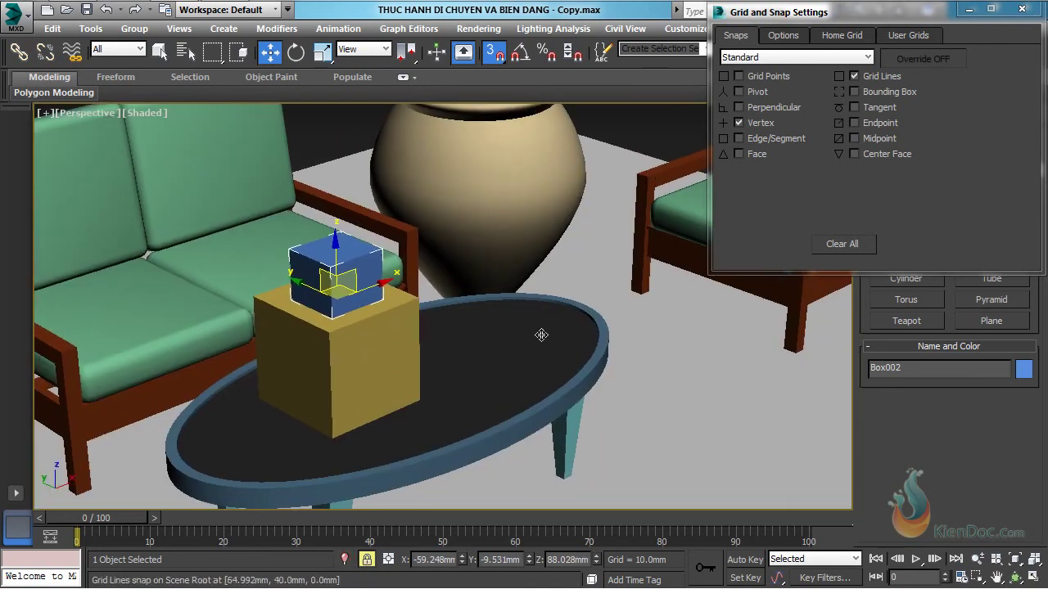
{"action": "middle_click_drag", "start_coordinate": [510, 381], "coordinate": [490, 378]}
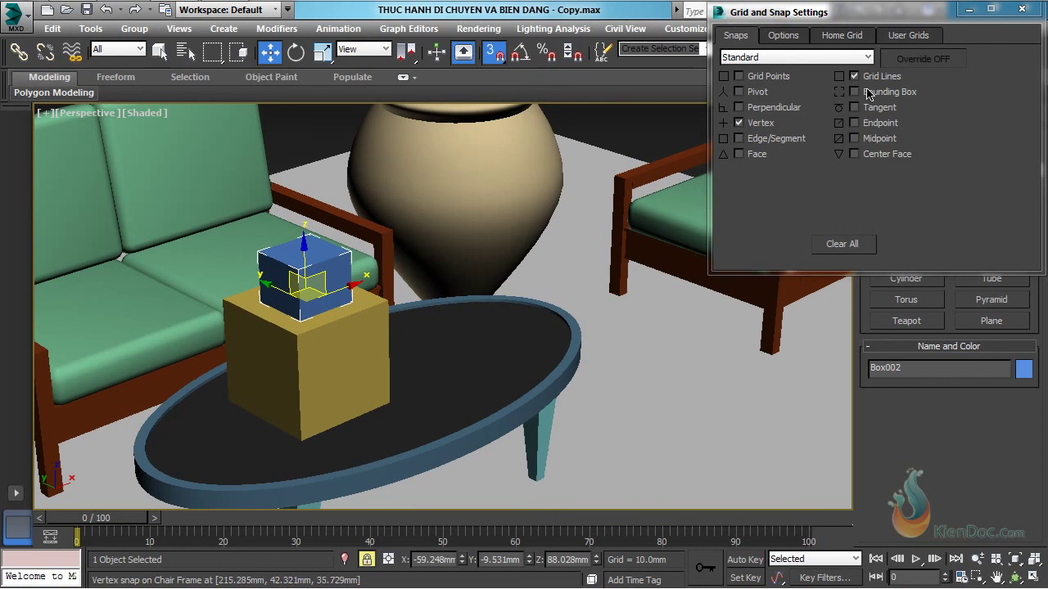
{"action": "left_click_drag", "start_coordinate": [921, 16], "coordinate": [215, 17]}
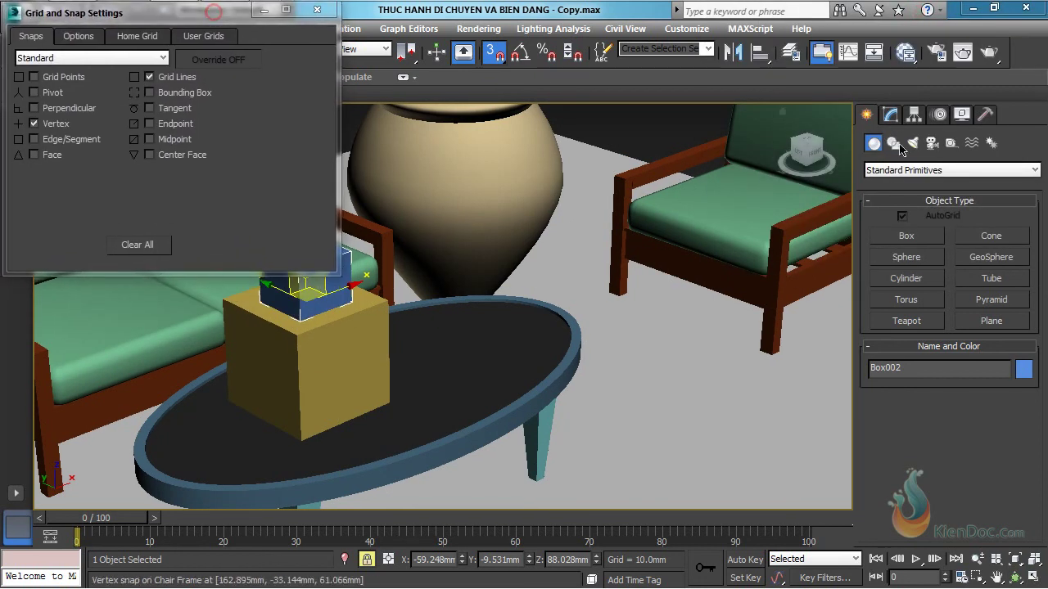
{"action": "left_click", "coordinate": [909, 258]}
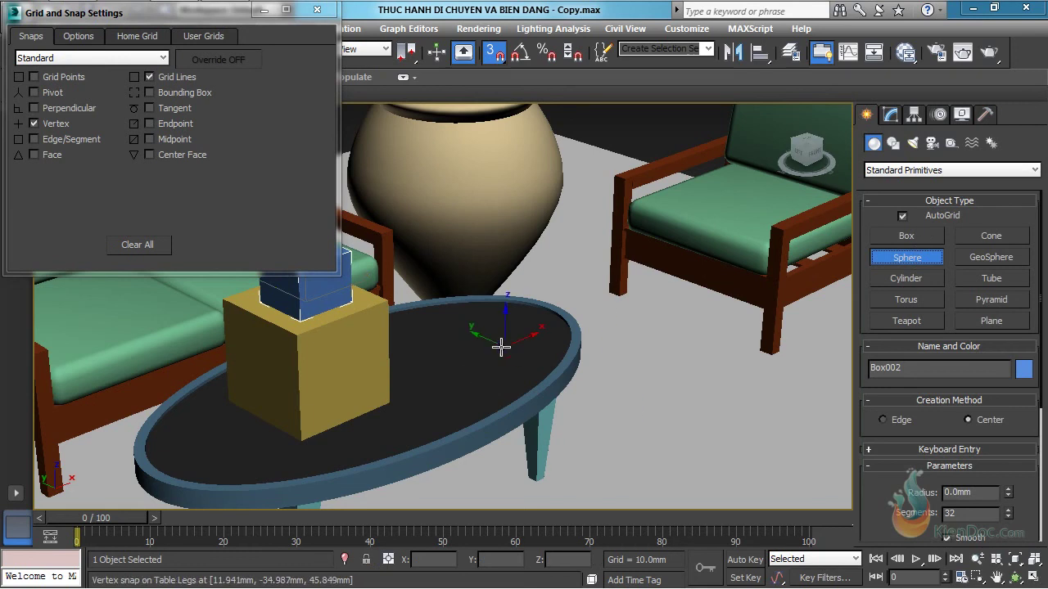
{"action": "left_click", "coordinate": [495, 61]}
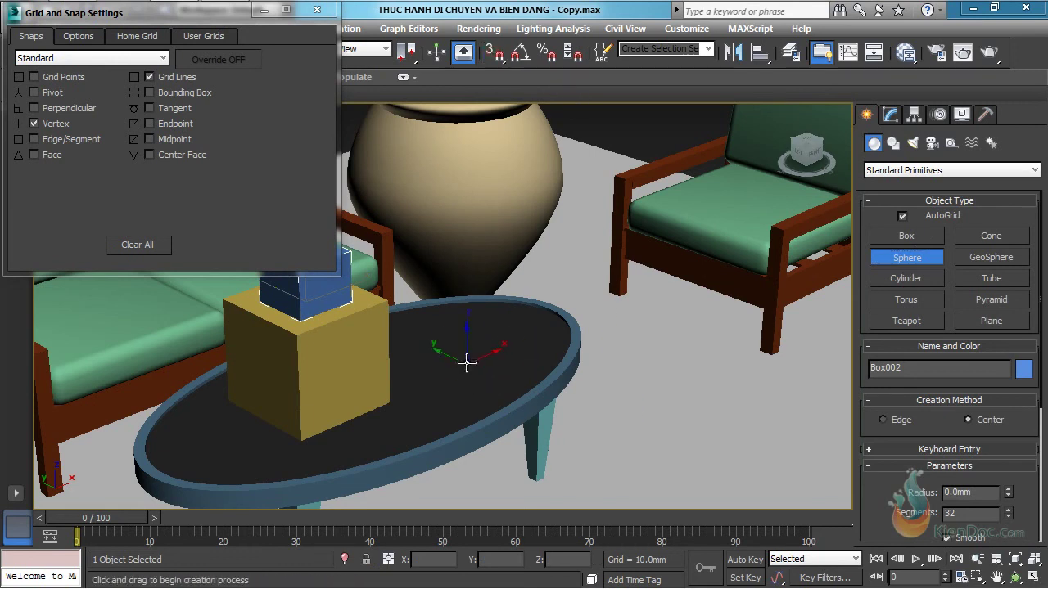
{"action": "left_click_drag", "start_coordinate": [476, 338], "coordinate": [522, 305]}
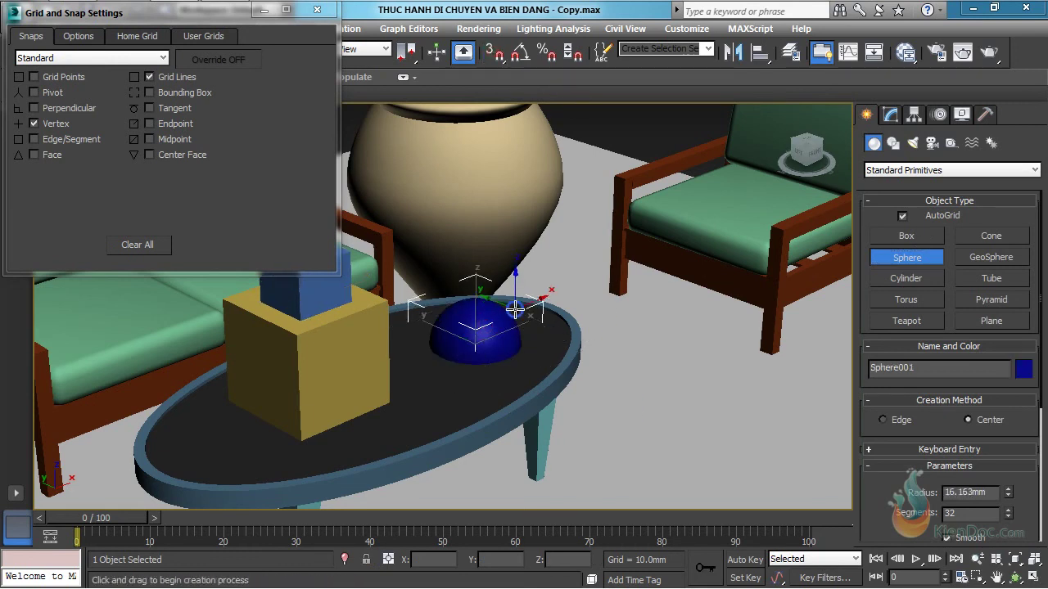
{"action": "right_click", "coordinate": [520, 303]}
{"action": "left_click_drag", "start_coordinate": [479, 274], "coordinate": [478, 237]}
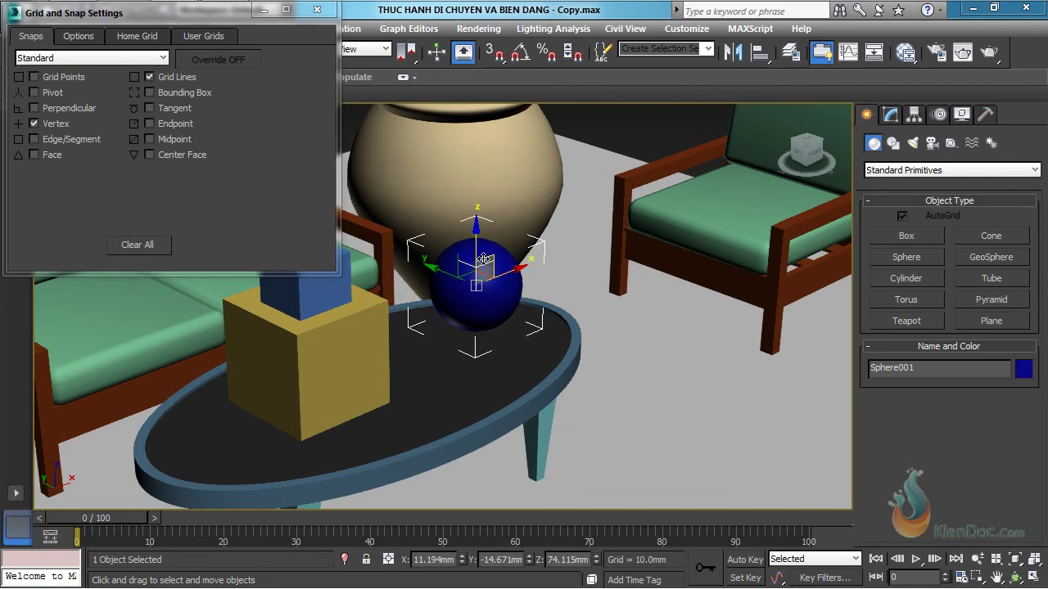
Replace Grid Lines with Bounding Box snapping and snap the locked blue box's bottom corner to a lower corner of the sphere's bounding box
{"action": "left_click_drag", "start_coordinate": [254, 12], "coordinate": [961, 12]}
{"action": "left_click", "coordinate": [864, 93]}
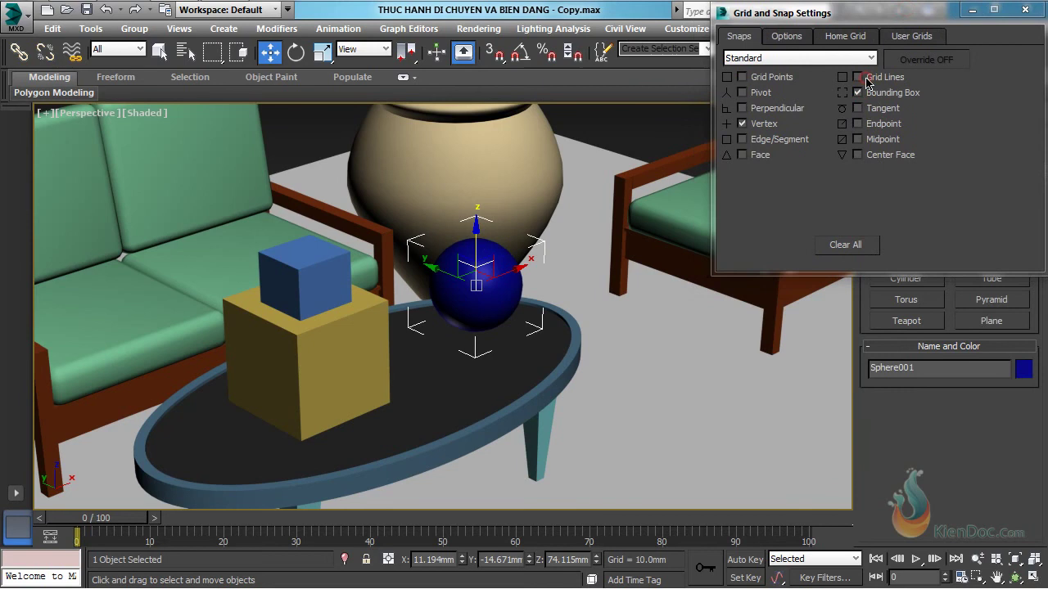
{"action": "left_click", "coordinate": [302, 280]}
{"action": "key", "text": "space"}
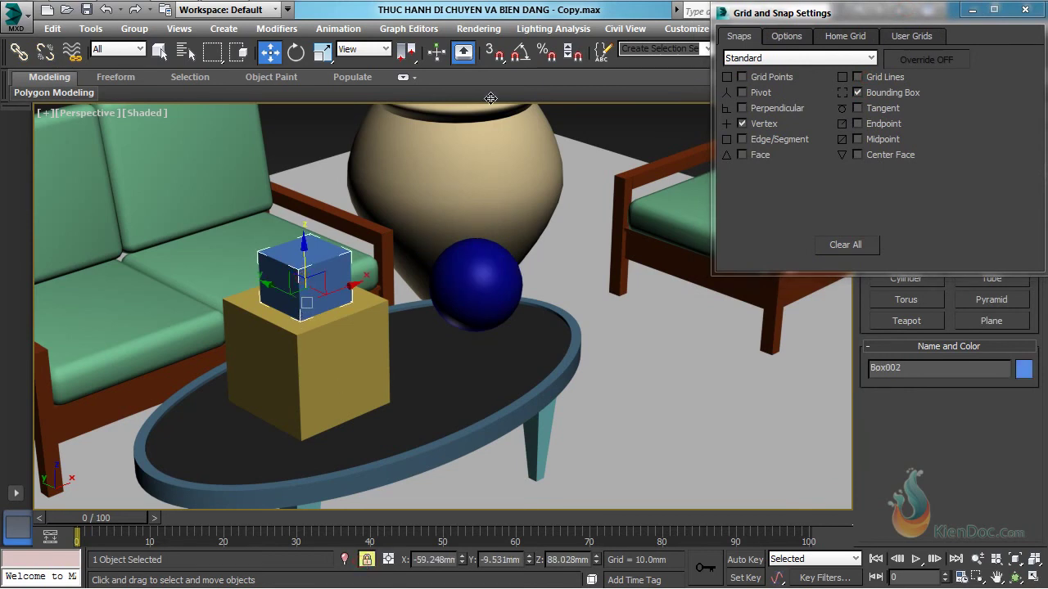
{"action": "left_click", "coordinate": [495, 52]}
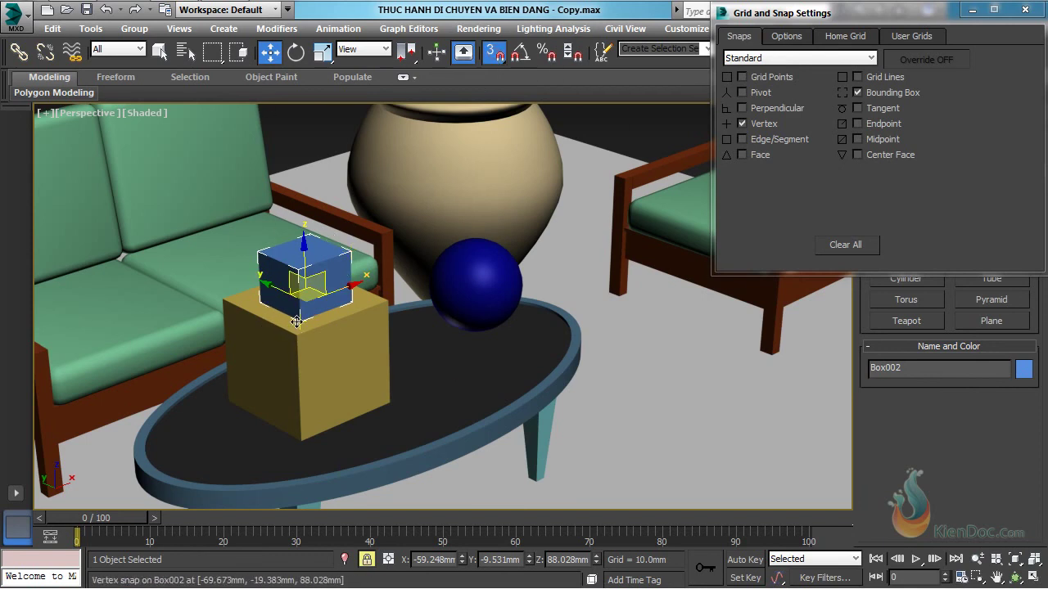
{"action": "left_click_drag", "start_coordinate": [296, 321], "coordinate": [540, 325]}
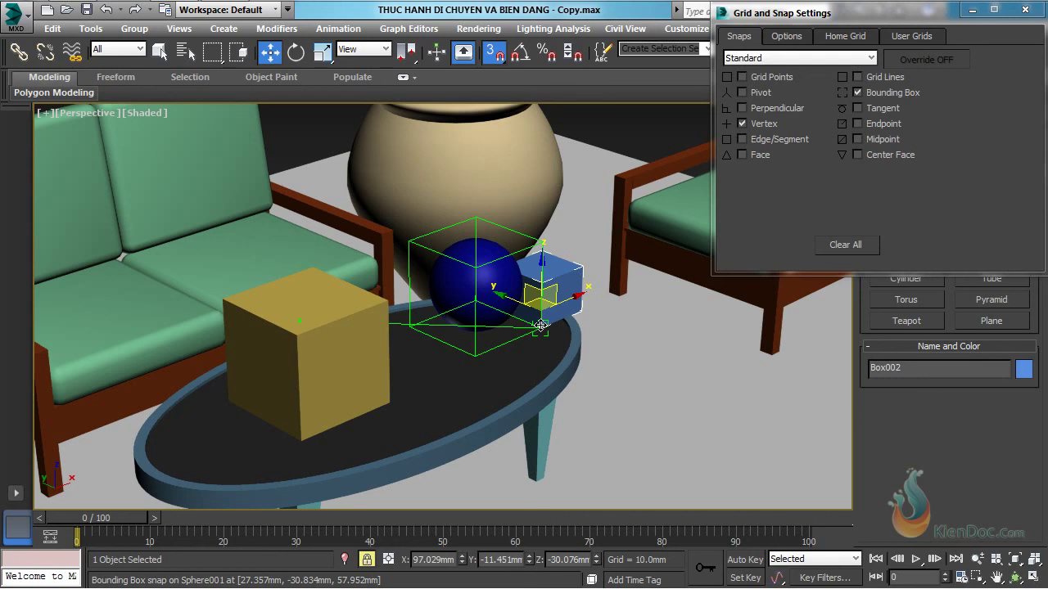
{"action": "left_click_drag", "start_coordinate": [540, 325], "coordinate": [540, 336]}
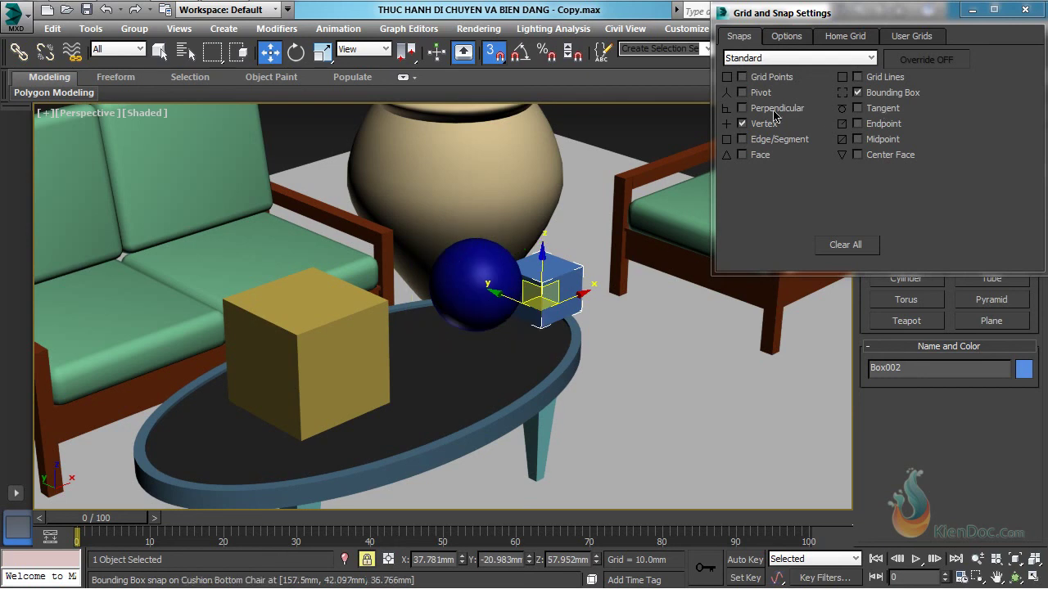
Snap the blue box's bottom corner to the yellow box's top edge endpoint using Endpoint, and try the move with Midpoint snapping instead
{"action": "left_click", "coordinate": [868, 98]}
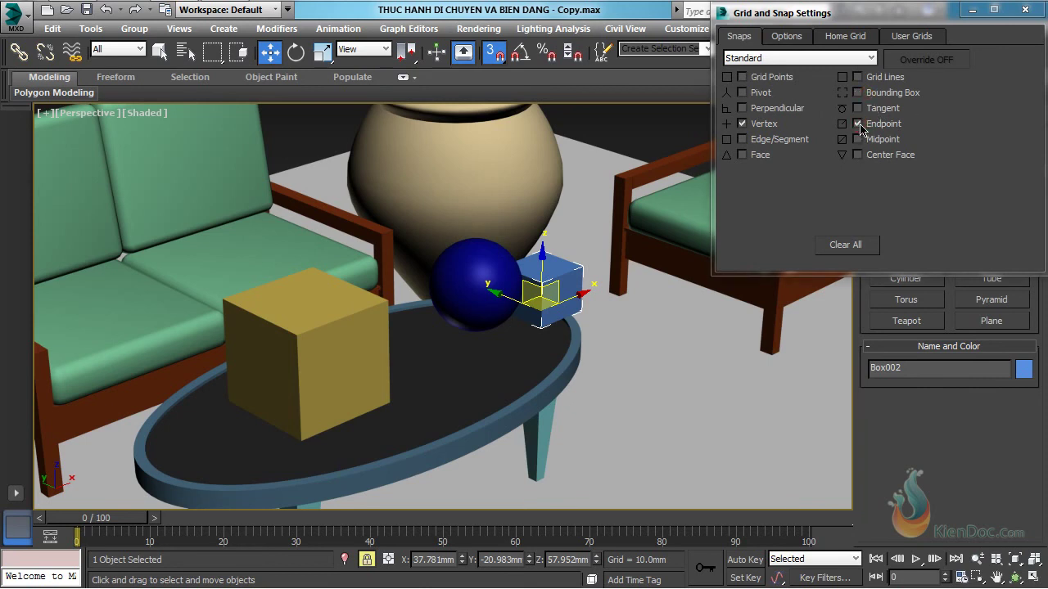
{"action": "left_click_drag", "start_coordinate": [541, 329], "coordinate": [389, 301]}
{"action": "left_click", "coordinate": [878, 127]}
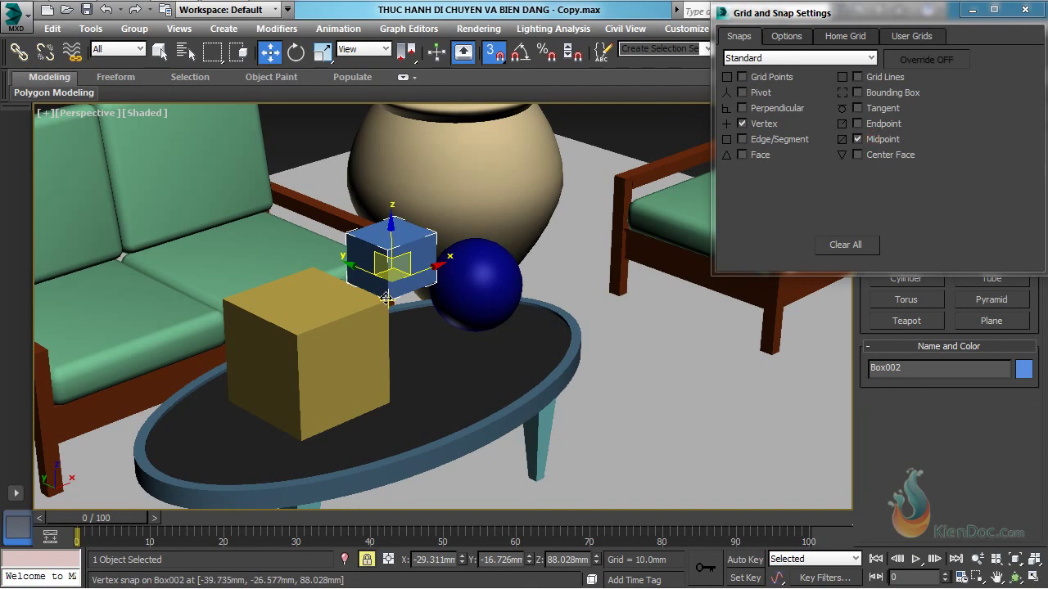
{"action": "mouse_move", "coordinate": [386, 300]}
{"action": "left_mouse_down"}
{"action": "mouse_move", "coordinate": [336, 315]}
{"action": "mouse_move", "coordinate": [349, 306]}
{"action": "mouse_move", "coordinate": [344, 316]}
{"action": "mouse_move", "coordinate": [341, 293]}
{"action": "mouse_move", "coordinate": [343, 304]}
{"action": "mouse_move", "coordinate": [389, 300]}
{"action": "left_mouse_up"}
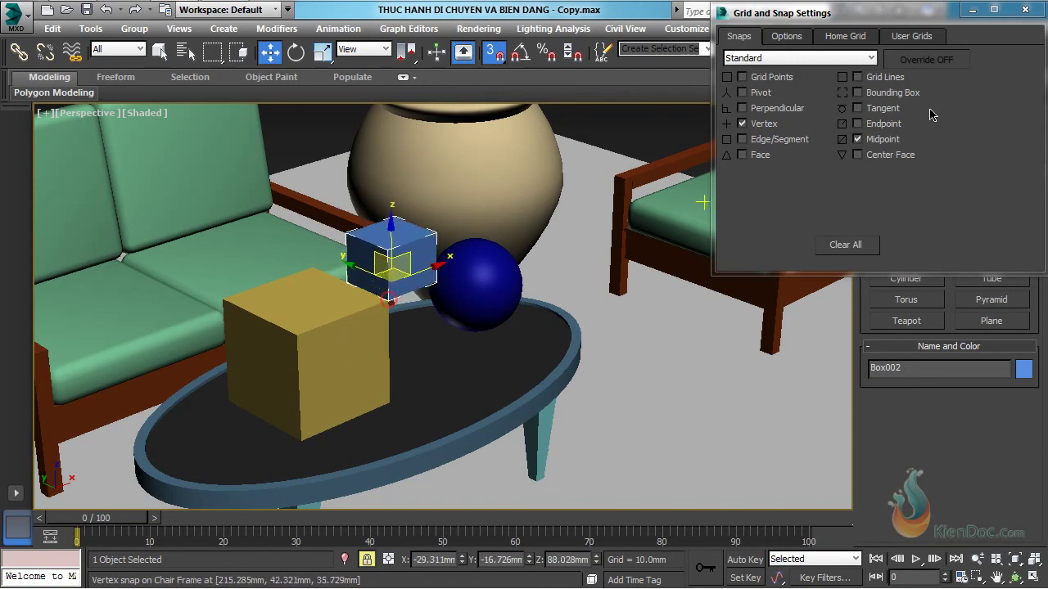
Replace Midpoint with Center Face snapping and try moving the blue box's bottom corner to the centre of the yellow box's top face
{"action": "left_click", "coordinate": [872, 139]}
{"action": "left_click", "coordinate": [874, 154]}
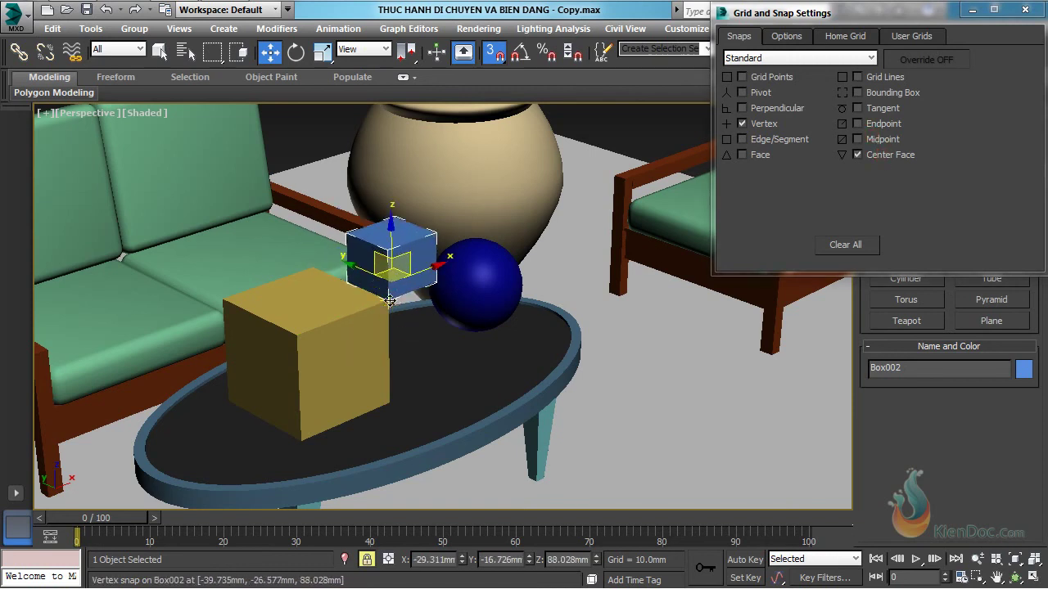
{"action": "left_click_drag", "start_coordinate": [405, 315], "coordinate": [334, 299]}
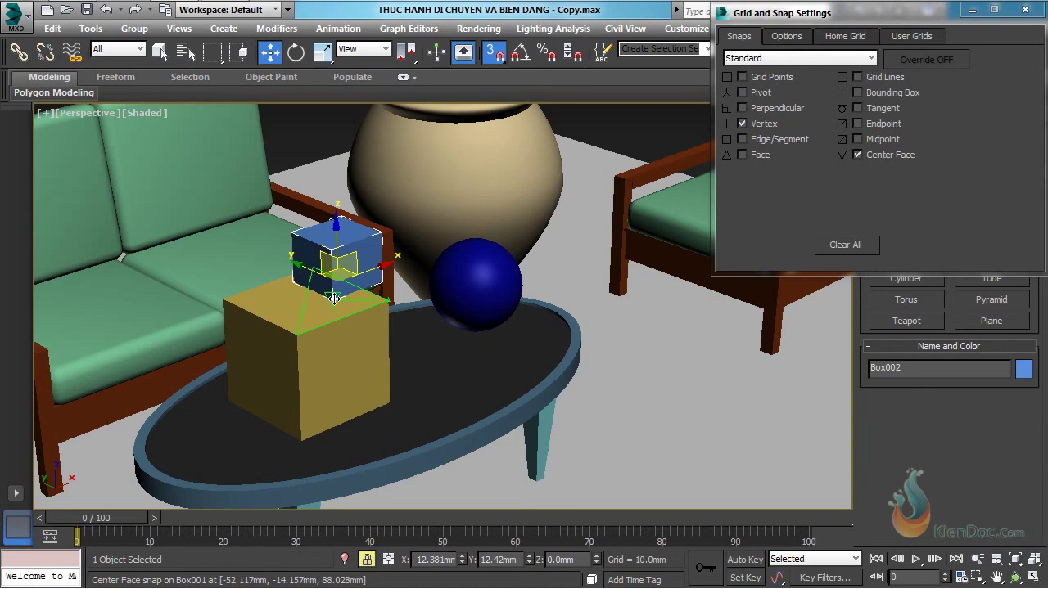
{"action": "right_click", "coordinate": [334, 297]}
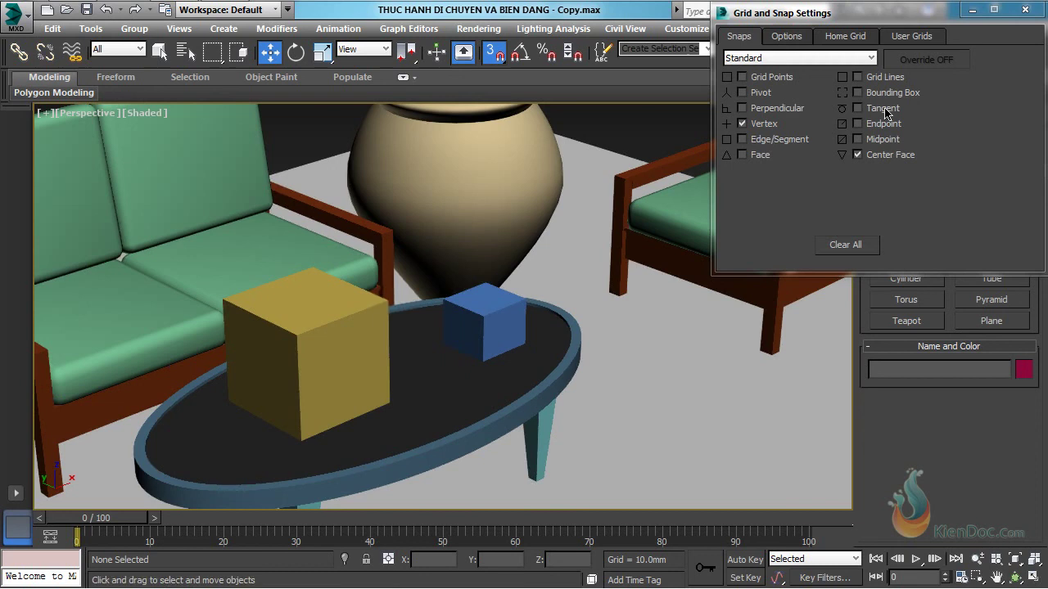
Turn off Vertex snapping and draw a rectangle spline with a smaller circle at its centre in the empty Top view
{"action": "left_click", "coordinate": [743, 124]}
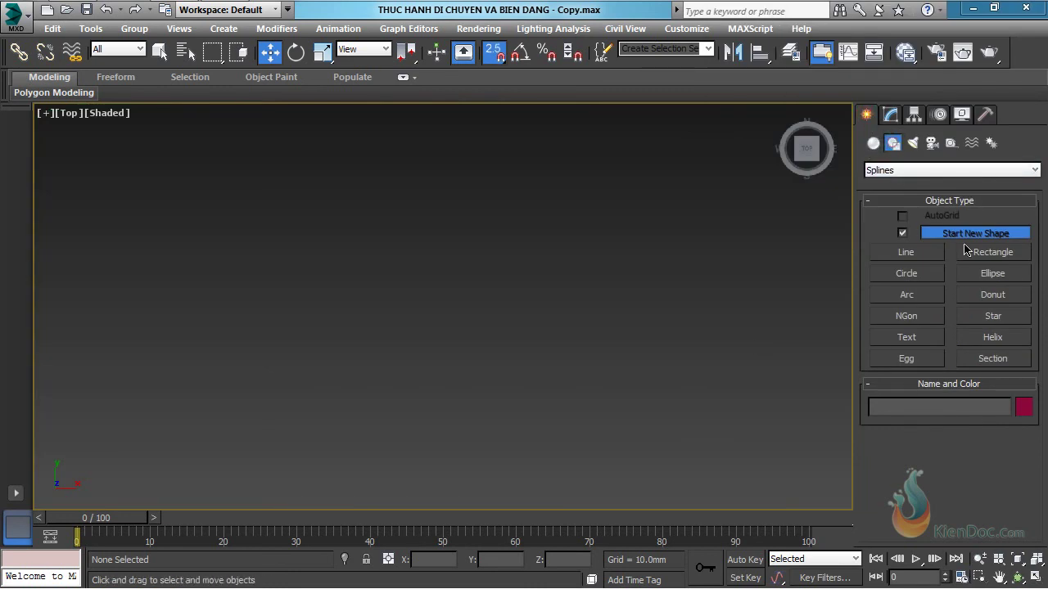
{"action": "left_click", "coordinate": [994, 253]}
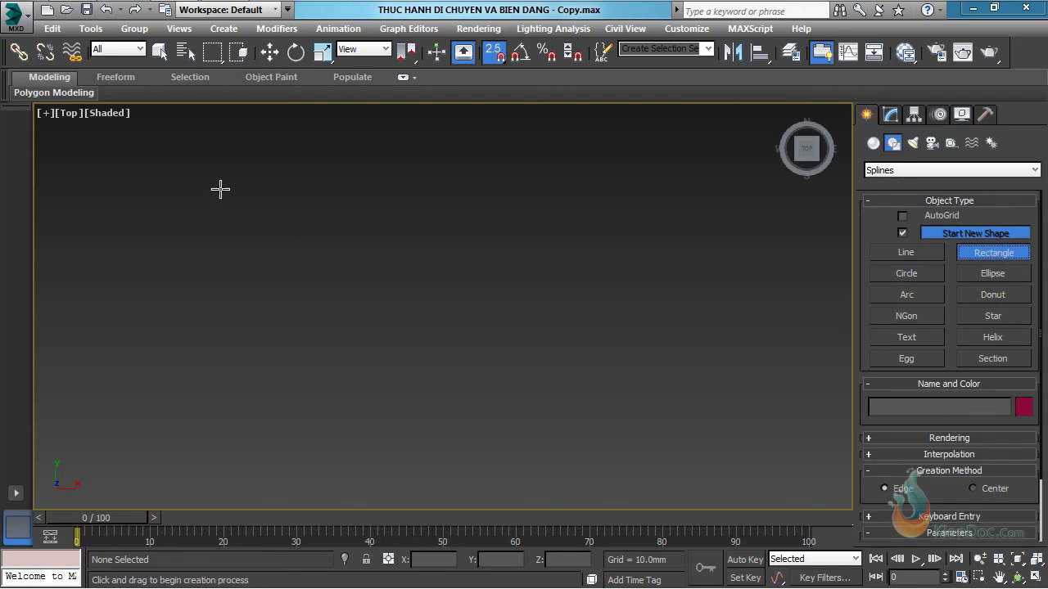
{"action": "left_click_drag", "start_coordinate": [176, 172], "coordinate": [538, 424]}
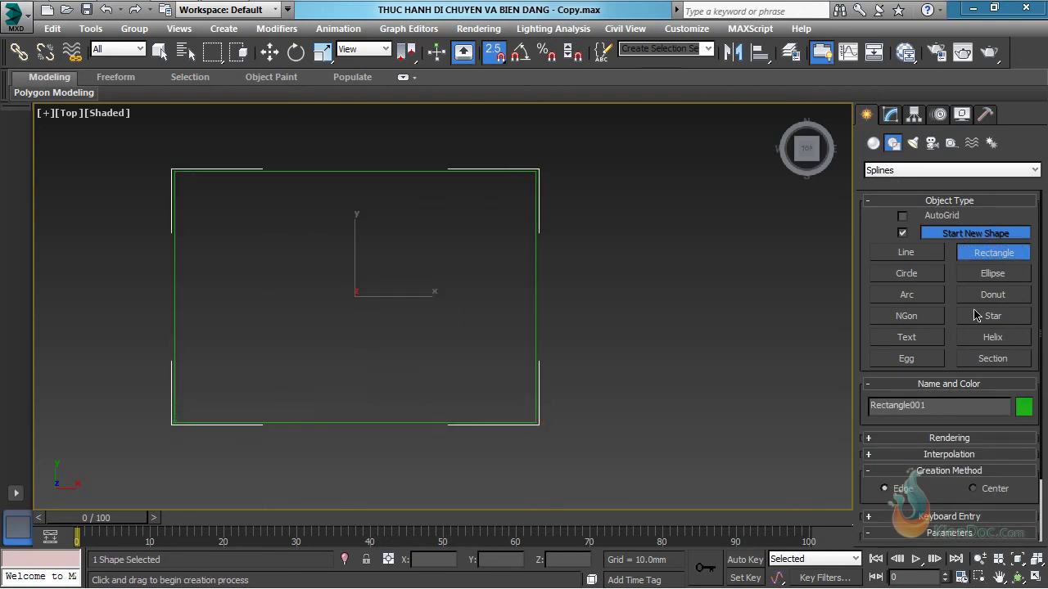
{"action": "left_click", "coordinate": [906, 275]}
{"action": "left_click_drag", "start_coordinate": [355, 295], "coordinate": [404, 243]}
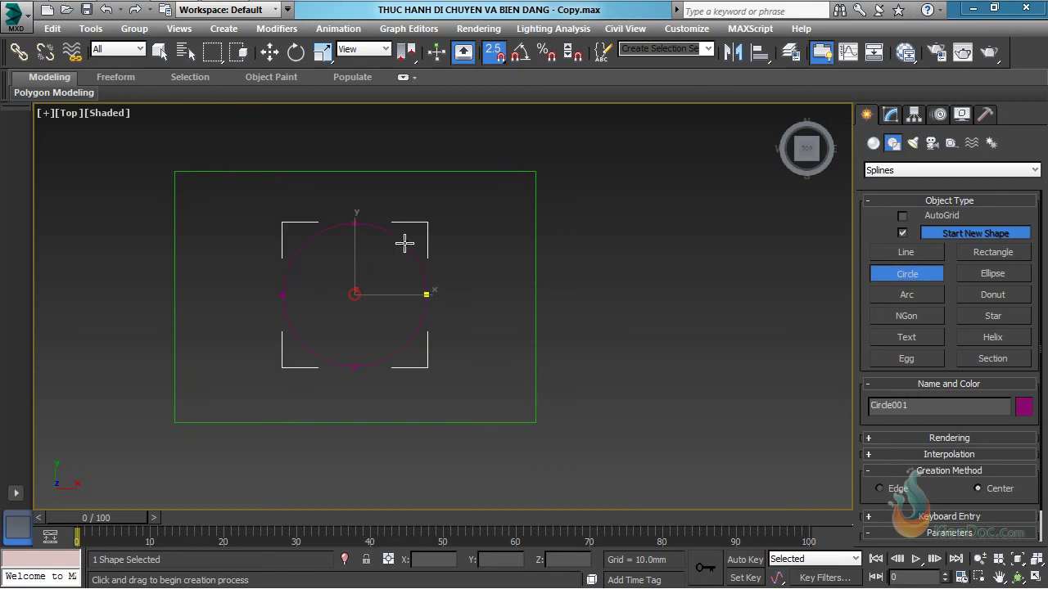
Draw a straight vertical line about 113 mm long beside the rectangle, separate from it
{"action": "left_click", "coordinate": [909, 253]}
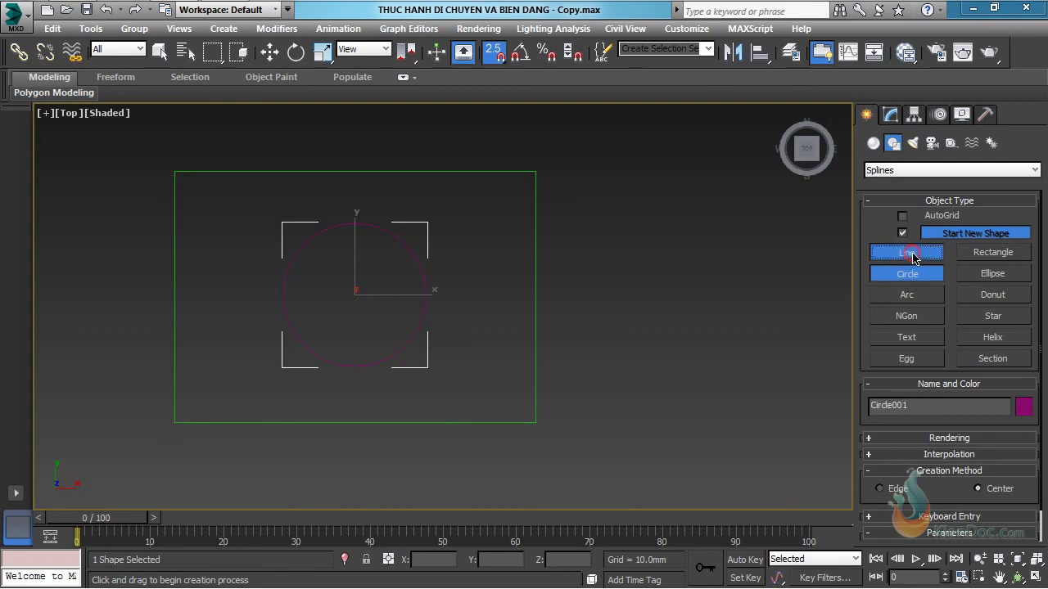
{"action": "left_click", "coordinate": [717, 145]}
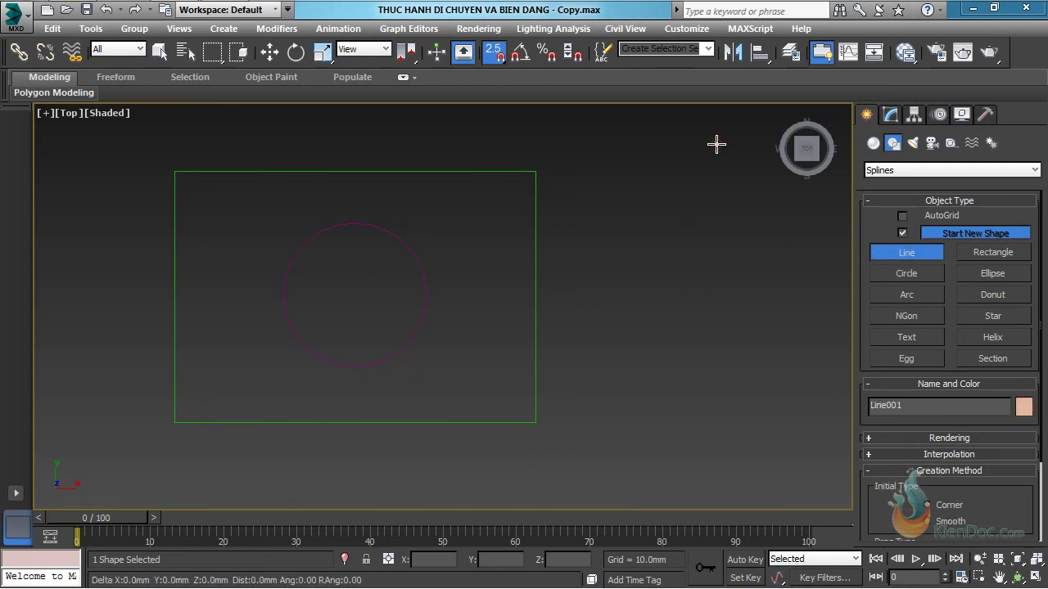
{"action": "left_click", "coordinate": [719, 455]}
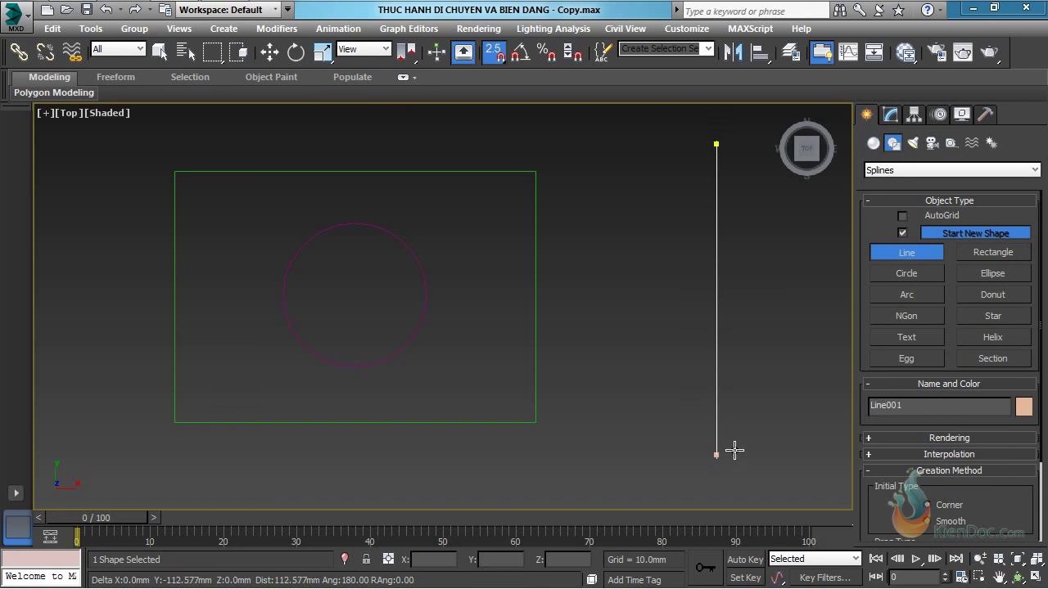
{"action": "right_click", "coordinate": [791, 422]}
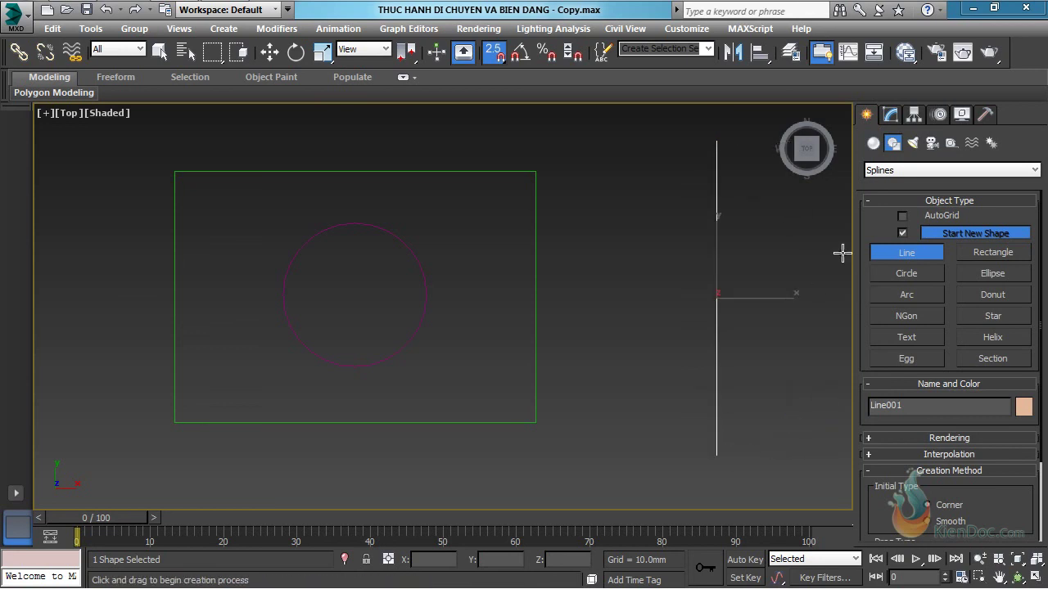
Set the snap mode to 2.5D and open Grid and Snap Settings, placed clear of the shape creation tools
{"action": "left_click", "coordinate": [495, 54]}
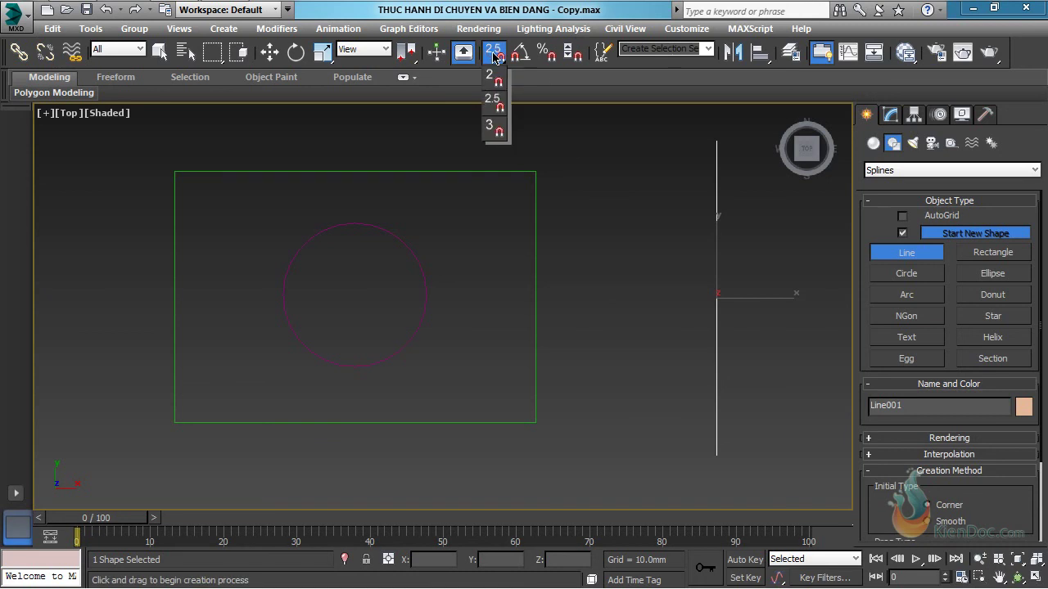
{"action": "left_click", "coordinate": [492, 100]}
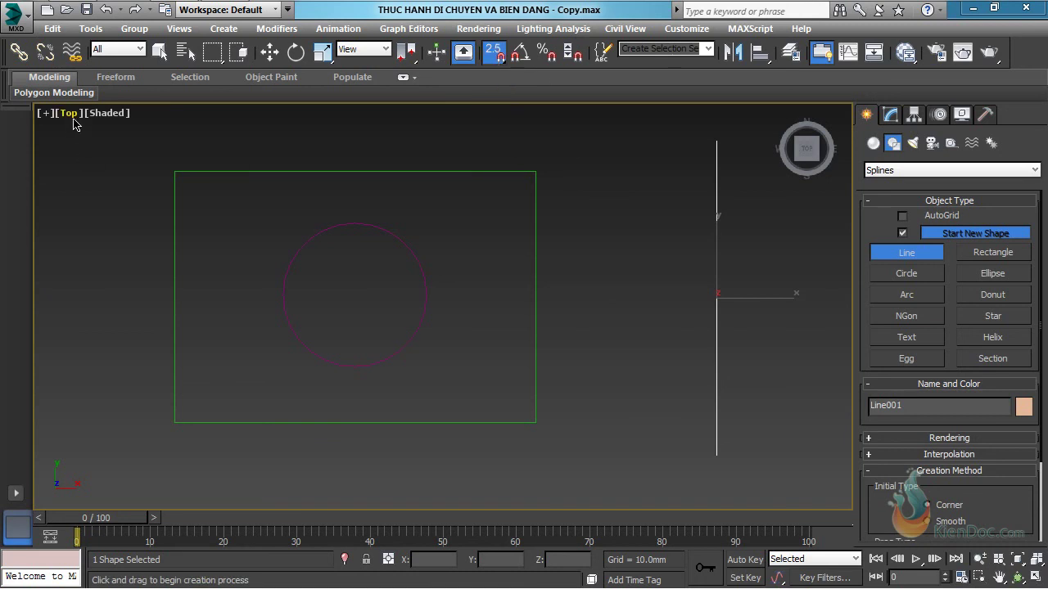
{"action": "right_click", "coordinate": [494, 54]}
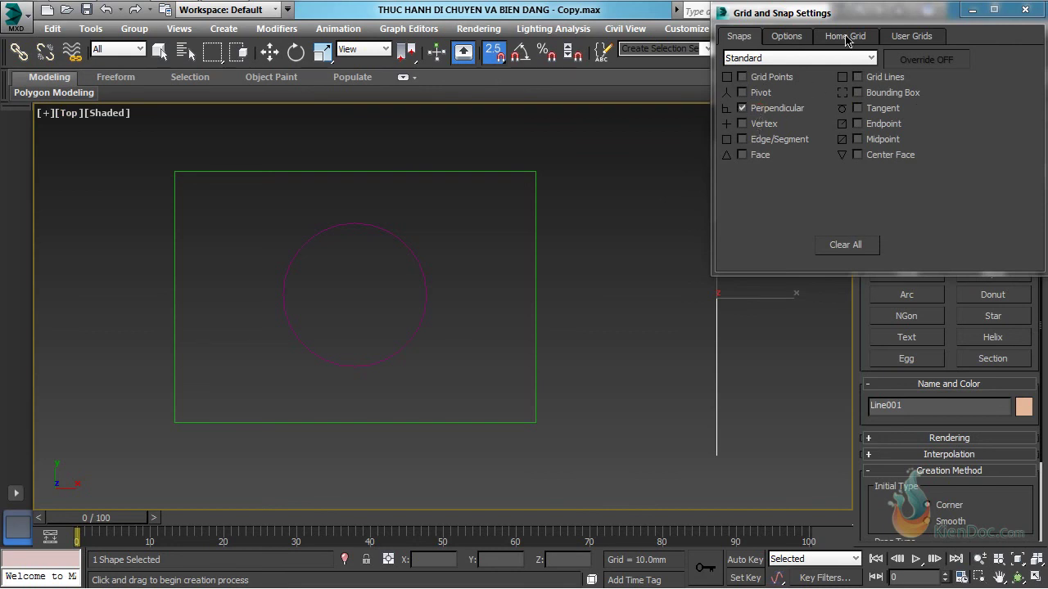
{"action": "left_click_drag", "start_coordinate": [863, 21], "coordinate": [153, 14]}
Using Perpendicular snapping, draw a line about 127 mm long from just above the circle to meet the vertical line at a right angle
{"action": "middle_click_drag", "start_coordinate": [388, 303], "coordinate": [436, 318]}
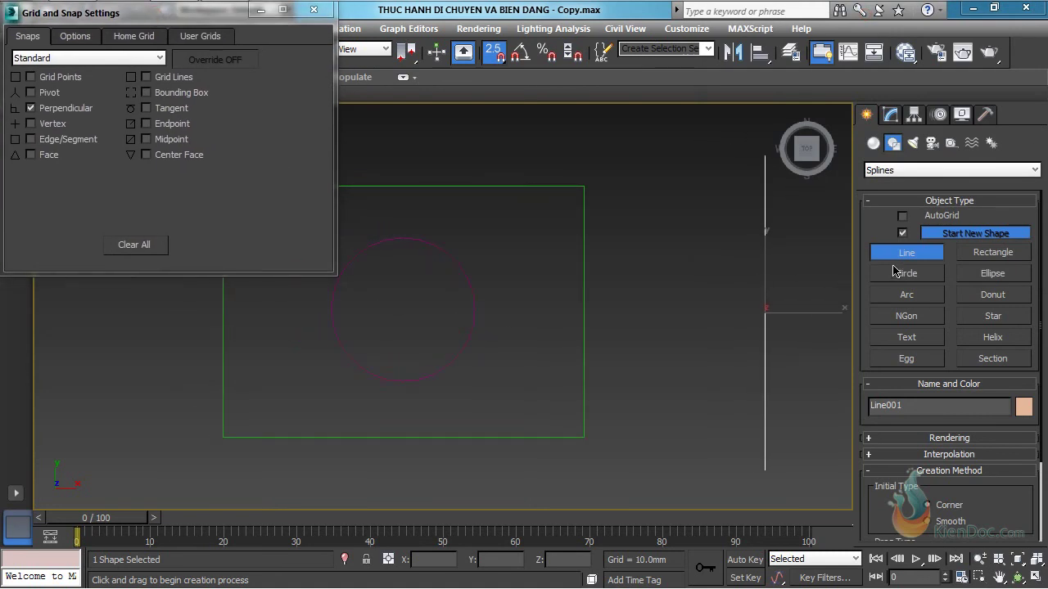
{"action": "left_click", "coordinate": [416, 224]}
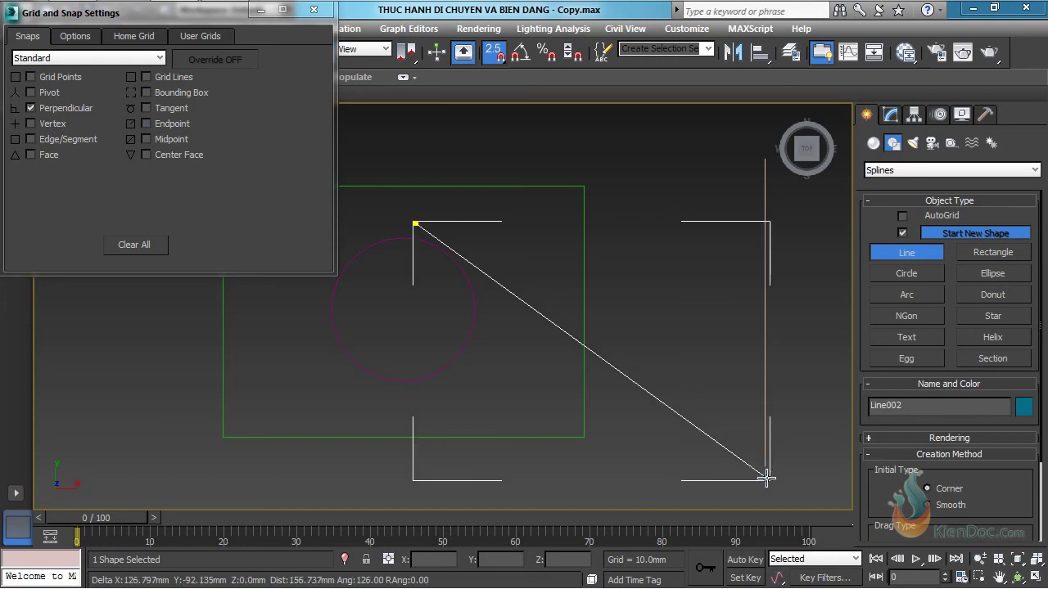
{"action": "left_click", "coordinate": [763, 223]}
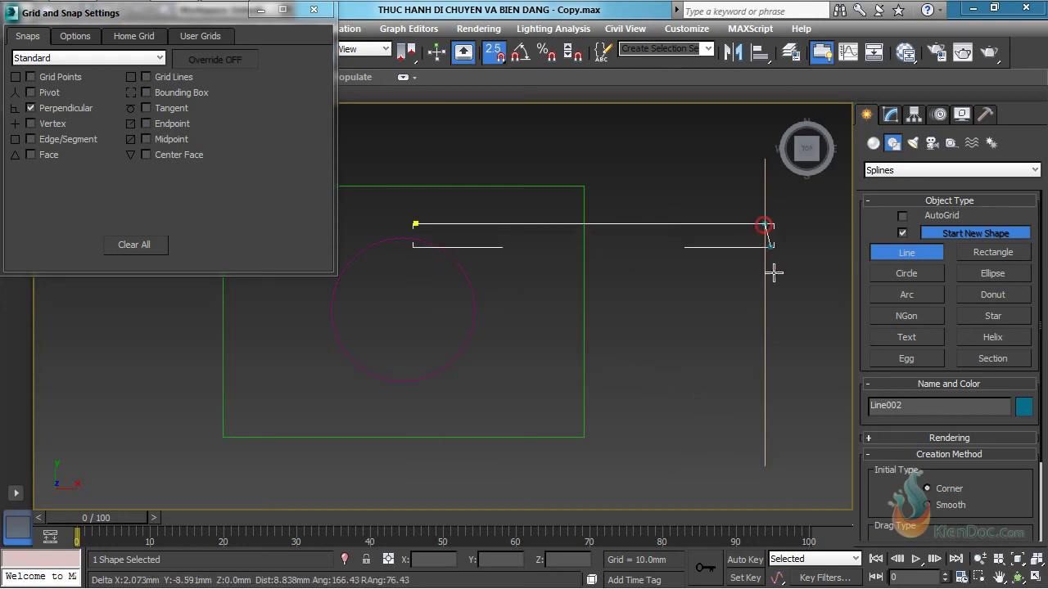
{"action": "right_click", "coordinate": [748, 345]}
Turn off Perpendicular snapping
{"action": "left_click", "coordinate": [31, 108]}
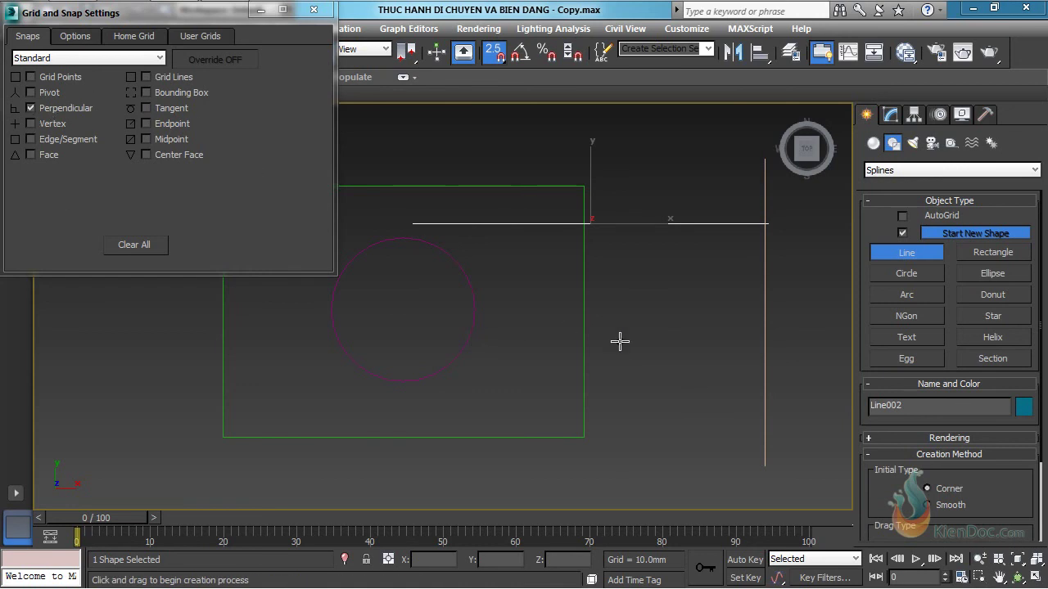
{"action": "middle_click_drag", "start_coordinate": [469, 360], "coordinate": [500, 379]}
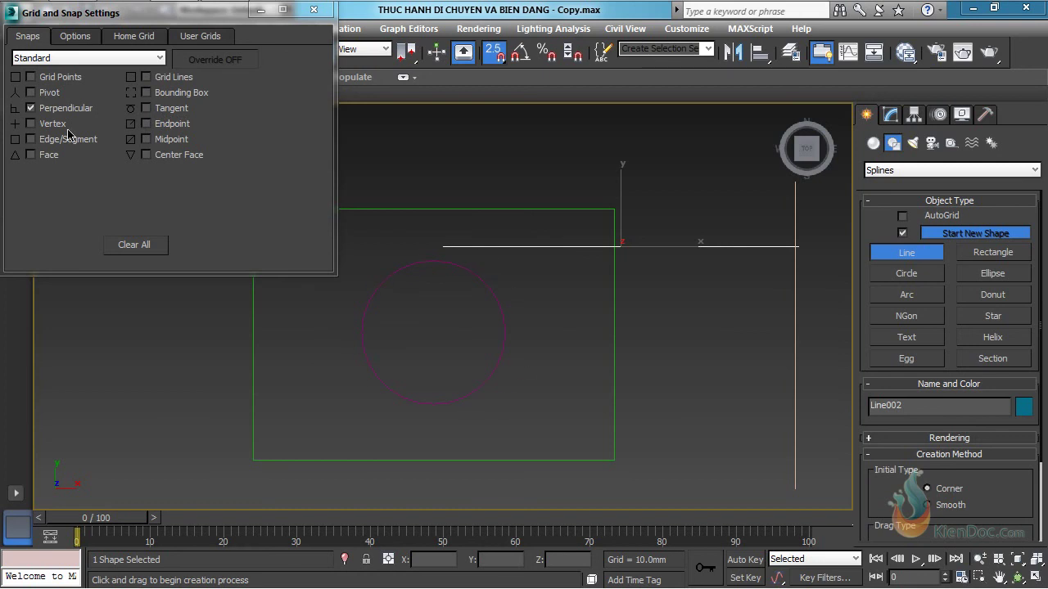
{"action": "left_click", "coordinate": [36, 110]}
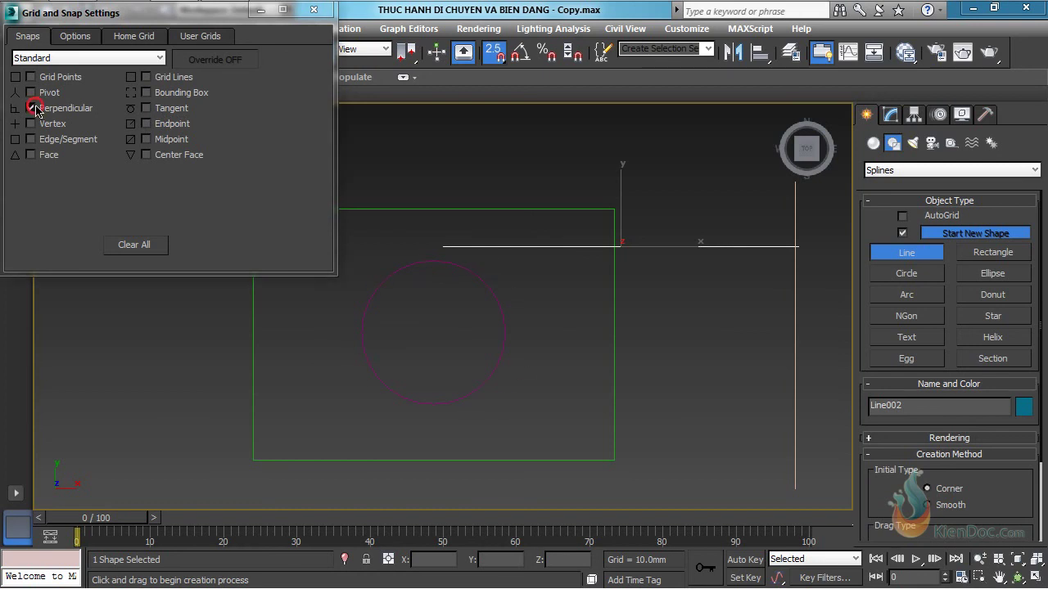
Turn on Tangent snapping and draw a line from inside the rectangle's lower-left corner to the tangent point on the circle's upper-left side
{"action": "left_click", "coordinate": [146, 109]}
{"action": "left_click", "coordinate": [266, 450]}
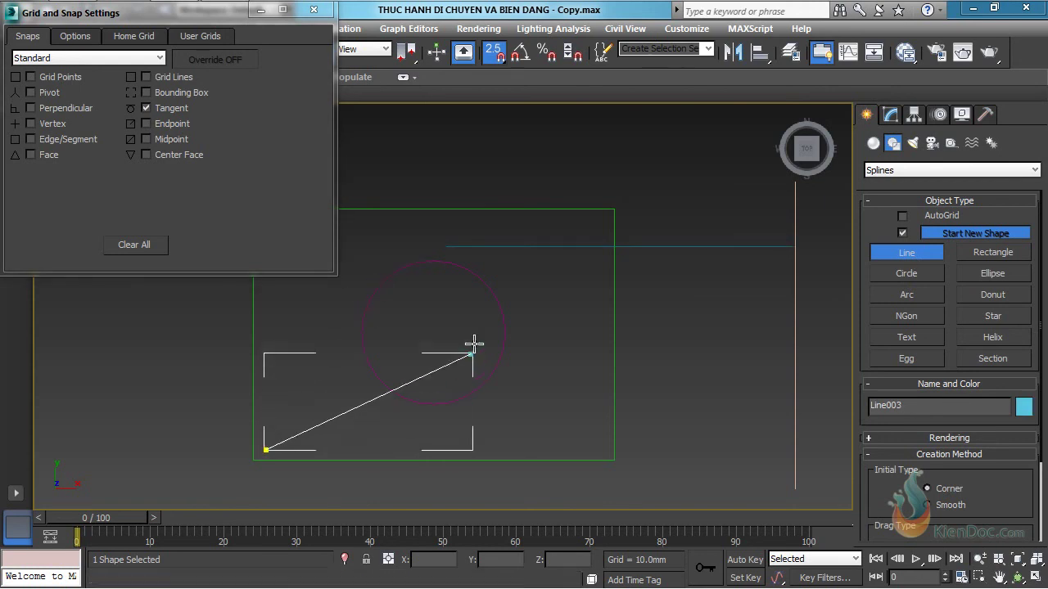
{"action": "left_click", "coordinate": [378, 286]}
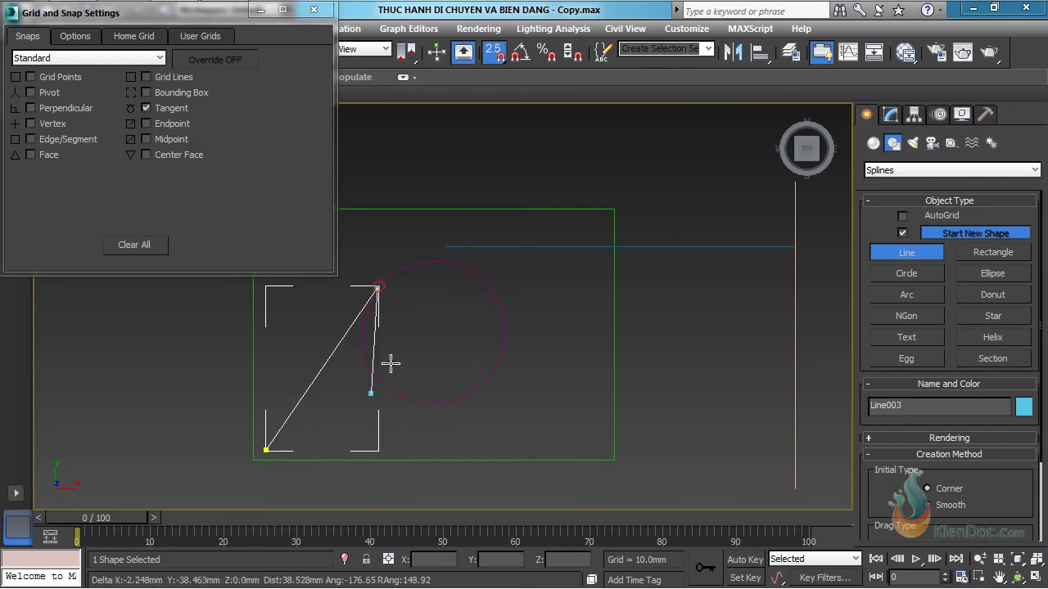
{"action": "right_click", "coordinate": [593, 447]}
Draw a line about 63 mm long from near the rectangle's lower-right corner to the tangent point on the circle's right side
{"action": "left_click", "coordinate": [593, 445]}
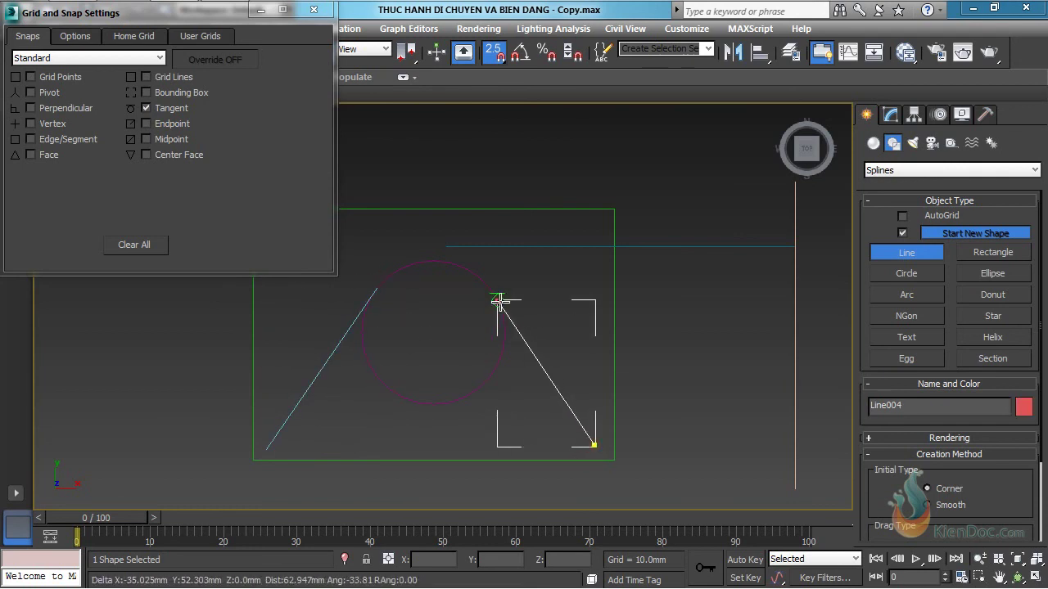
{"action": "left_click", "coordinate": [498, 301]}
{"action": "right_click", "coordinate": [553, 424]}
{"action": "right_click", "coordinate": [505, 405]}
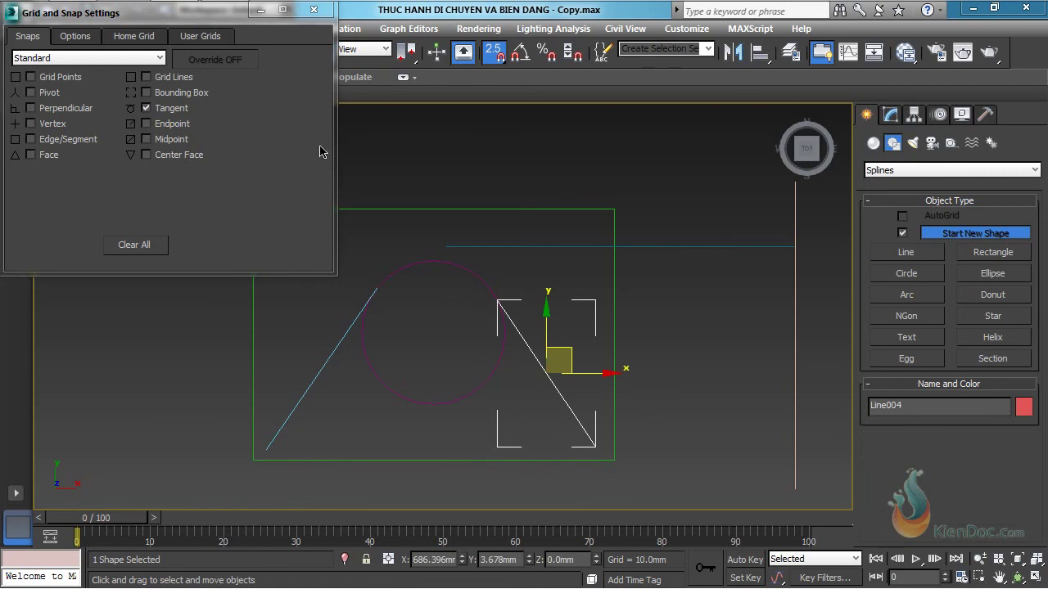
Turn off Tangent snapping and close Grid and Snap Settings
{"action": "left_click_drag", "start_coordinate": [211, 18], "coordinate": [213, 20]}
{"action": "left_click", "coordinate": [147, 111]}
{"action": "left_click", "coordinate": [318, 13]}
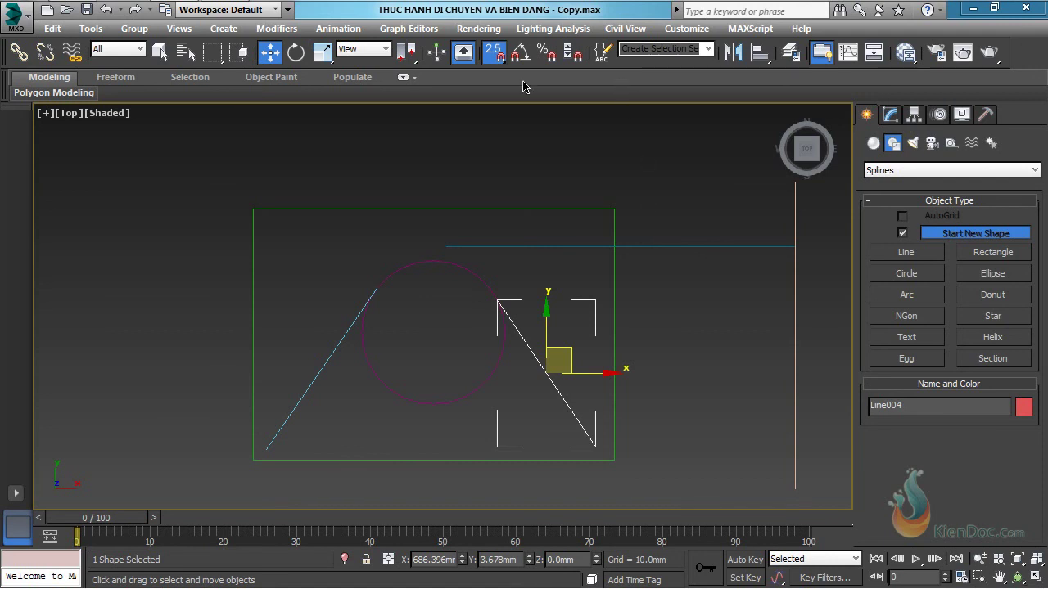
Show the available 2D, 2.5D and 3D snap modes
{"action": "left_click", "coordinate": [491, 54]}
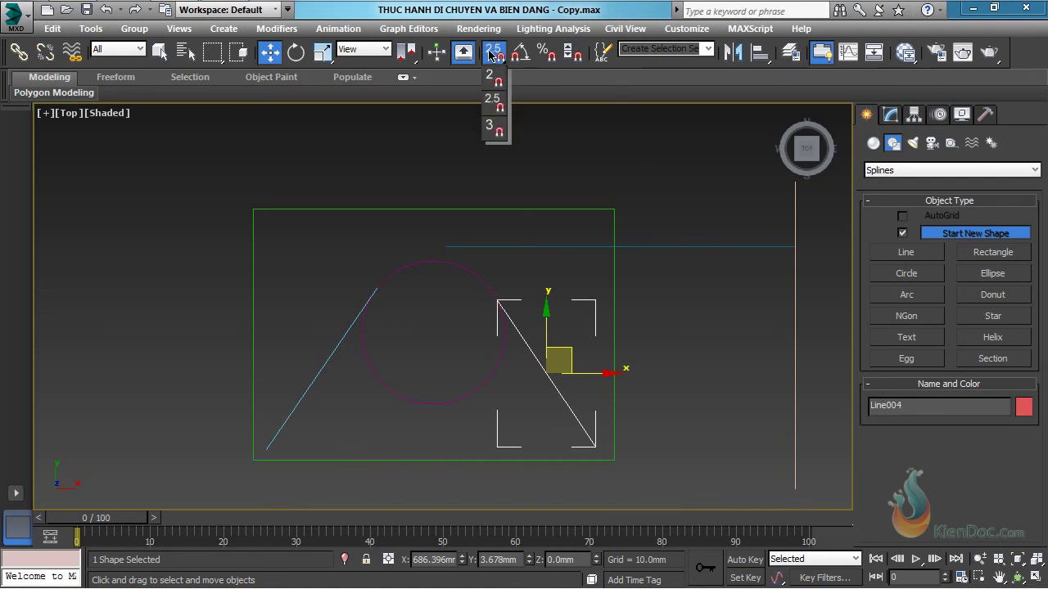